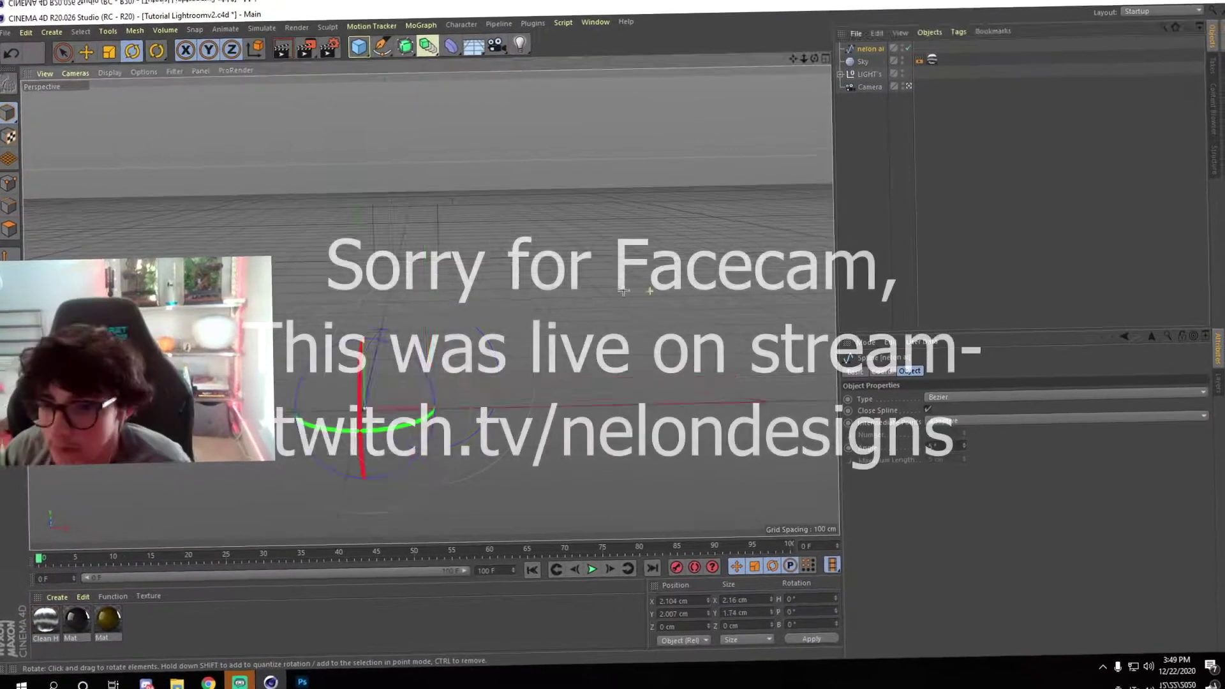
- Preview-render the extruded N logo and check Render Settings output is 1500×500
{"action": "left_click_drag", "start_coordinate": [622, 291], "coordinate": [510, 348]}
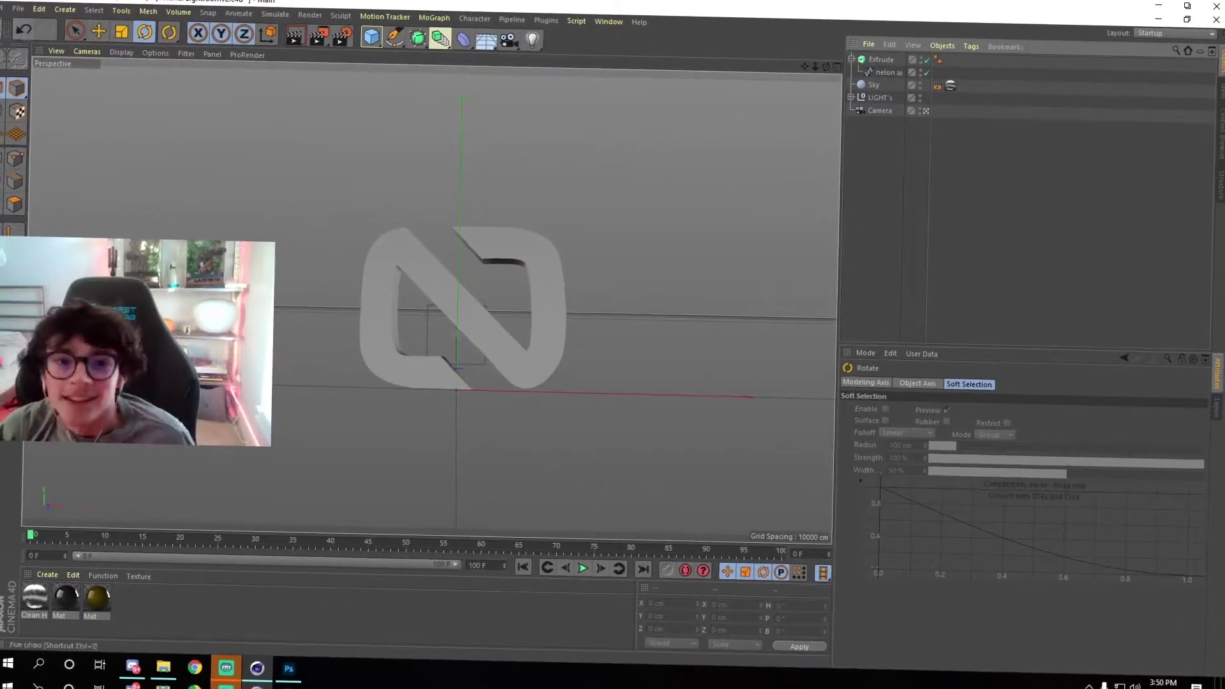
{"action": "key", "text": "ctrl+r"}
{"action": "key", "text": "ctrl+b"}
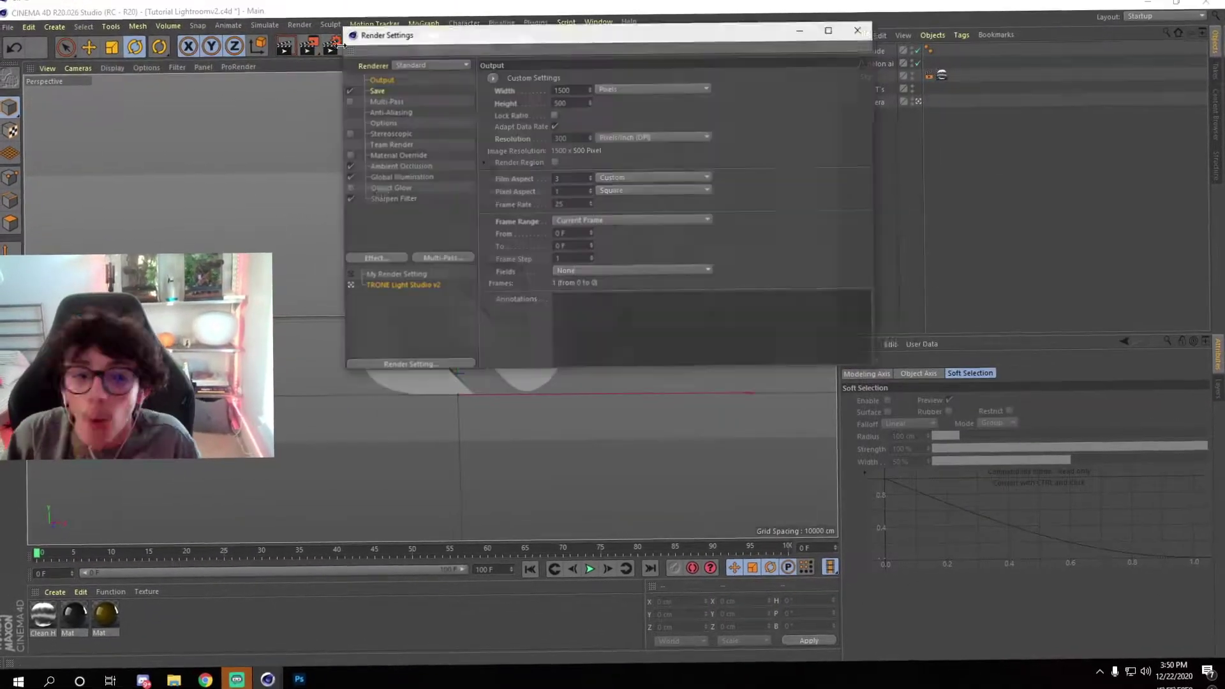
- Set the render save path in the Render Settings Save options
{"action": "left_click", "coordinate": [370, 88]}
{"action": "left_click", "coordinate": [855, 97]}
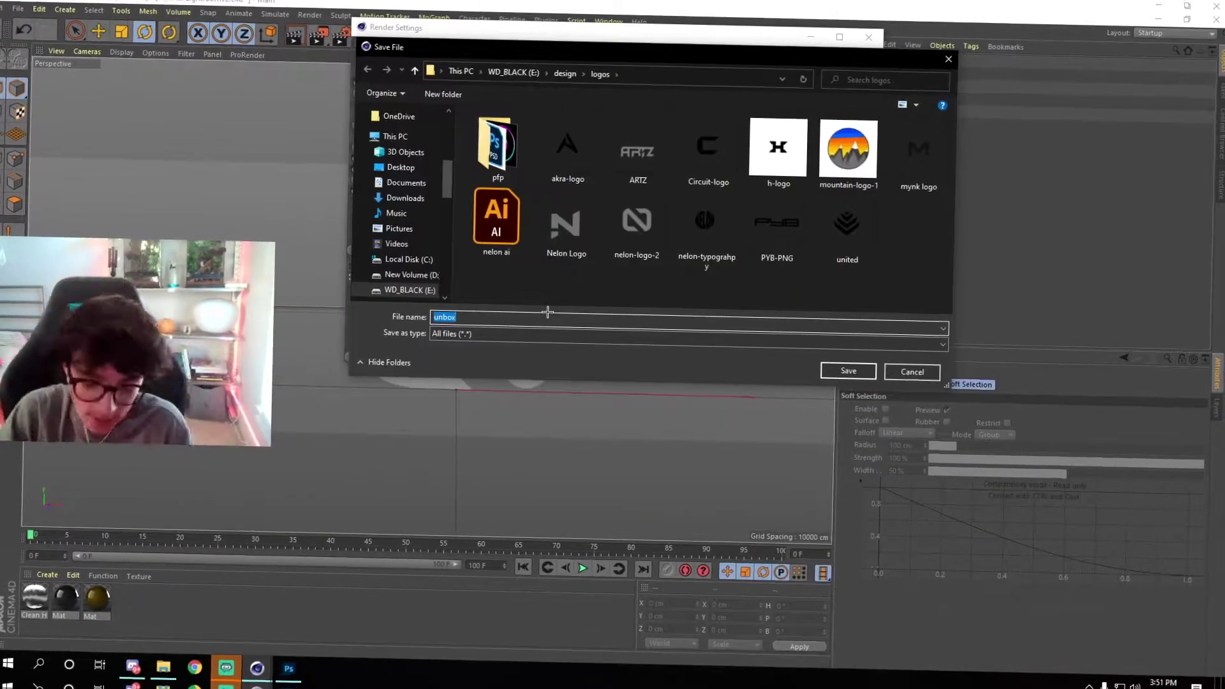
{"action": "left_click", "coordinate": [845, 365]}
- Render the logo to the Picture Viewer and save it as 'unbox' in the logos folder
{"action": "key", "text": "shift+r"}
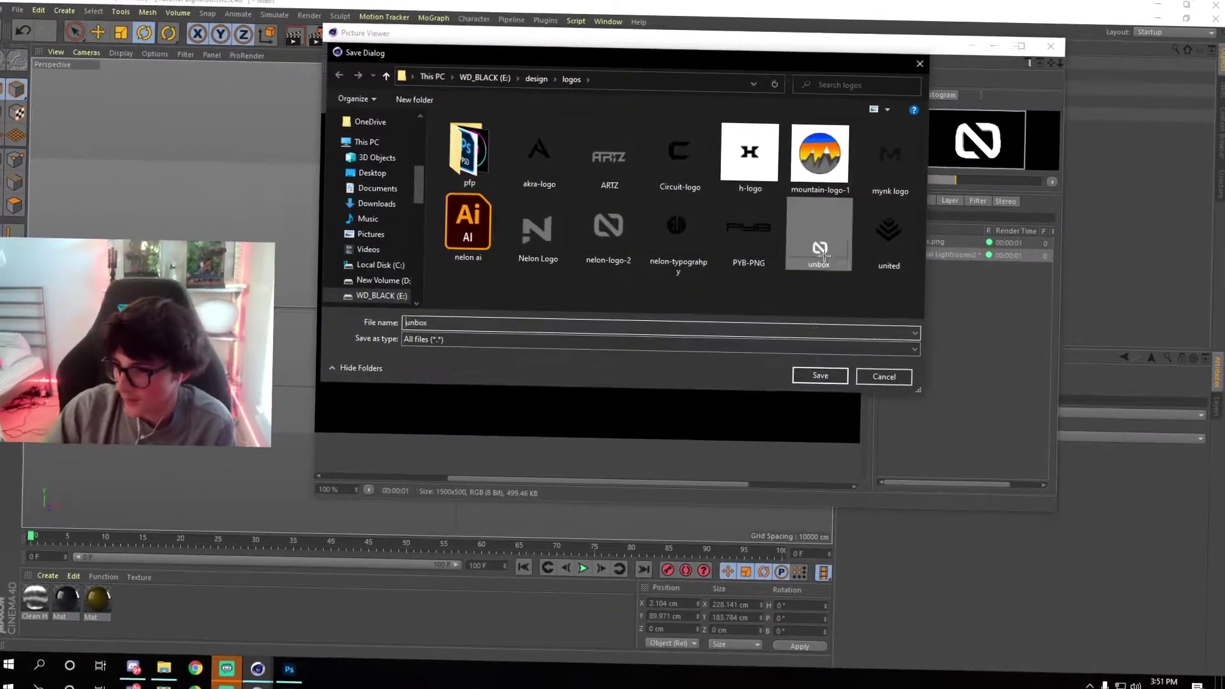
{"action": "left_click", "coordinate": [823, 255]}
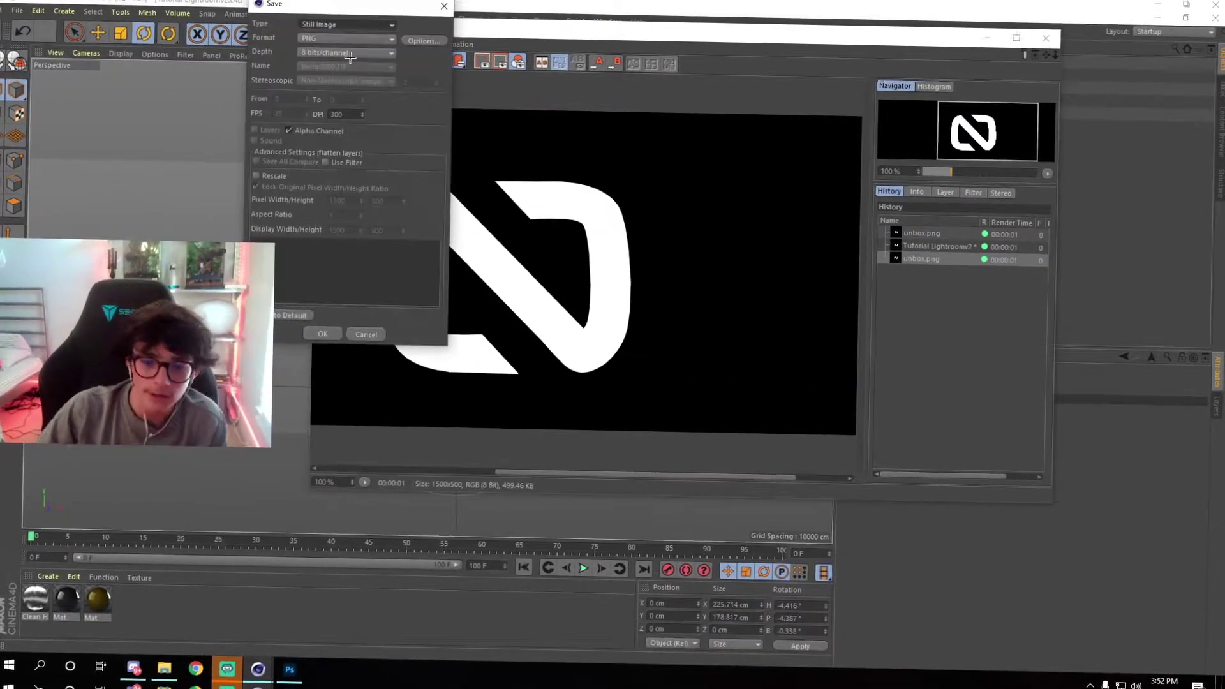
{"action": "left_click", "coordinate": [322, 334]}
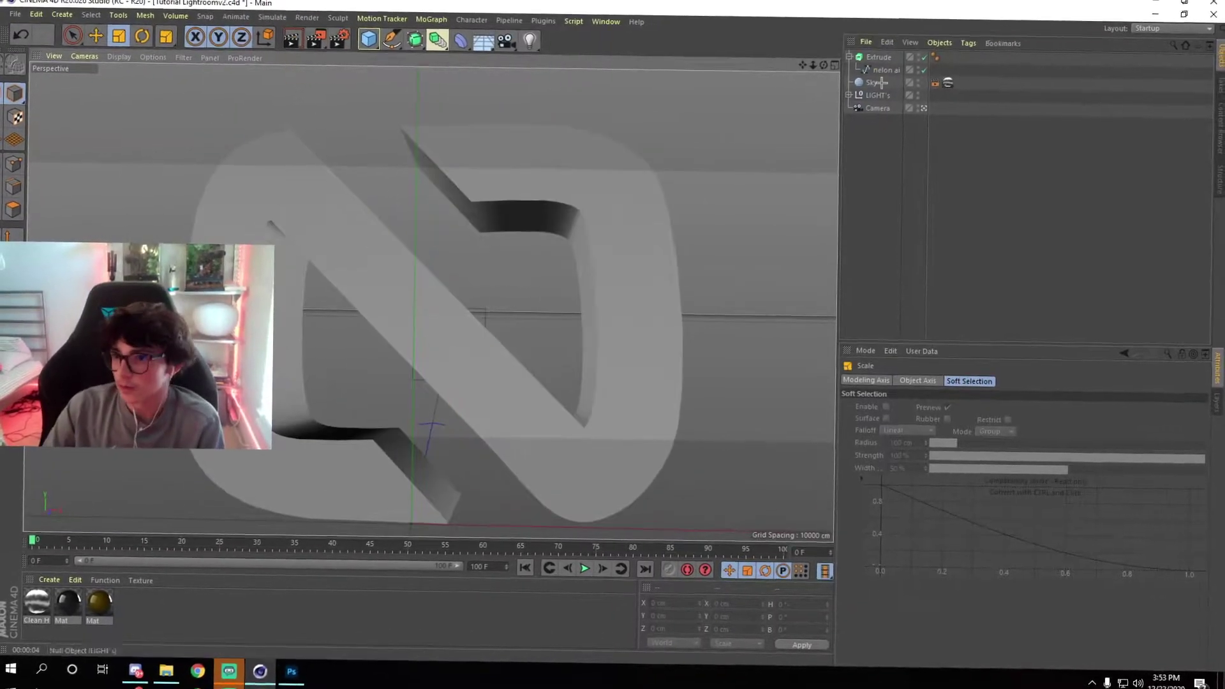
{"action": "left_click", "coordinate": [473, 263]}
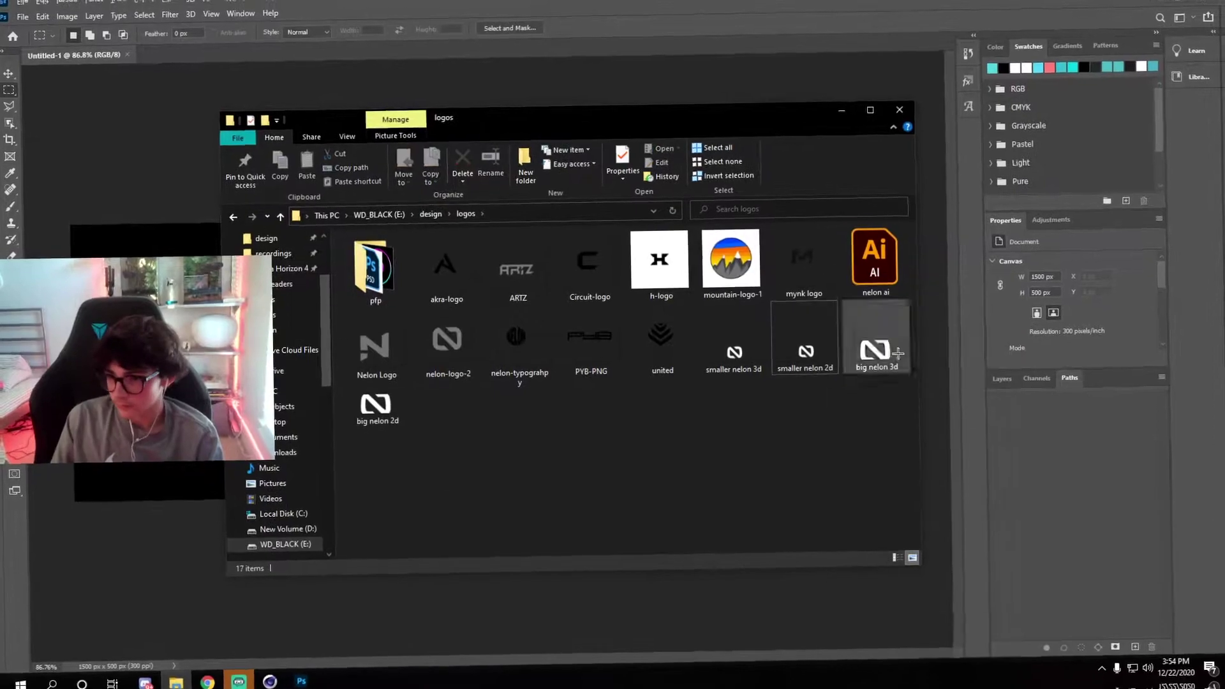
- Place the big nelon 2d image on the black 1500×500 canvas and rasterize it
{"action": "left_click_drag", "start_coordinate": [870, 350], "coordinate": [488, 354]}
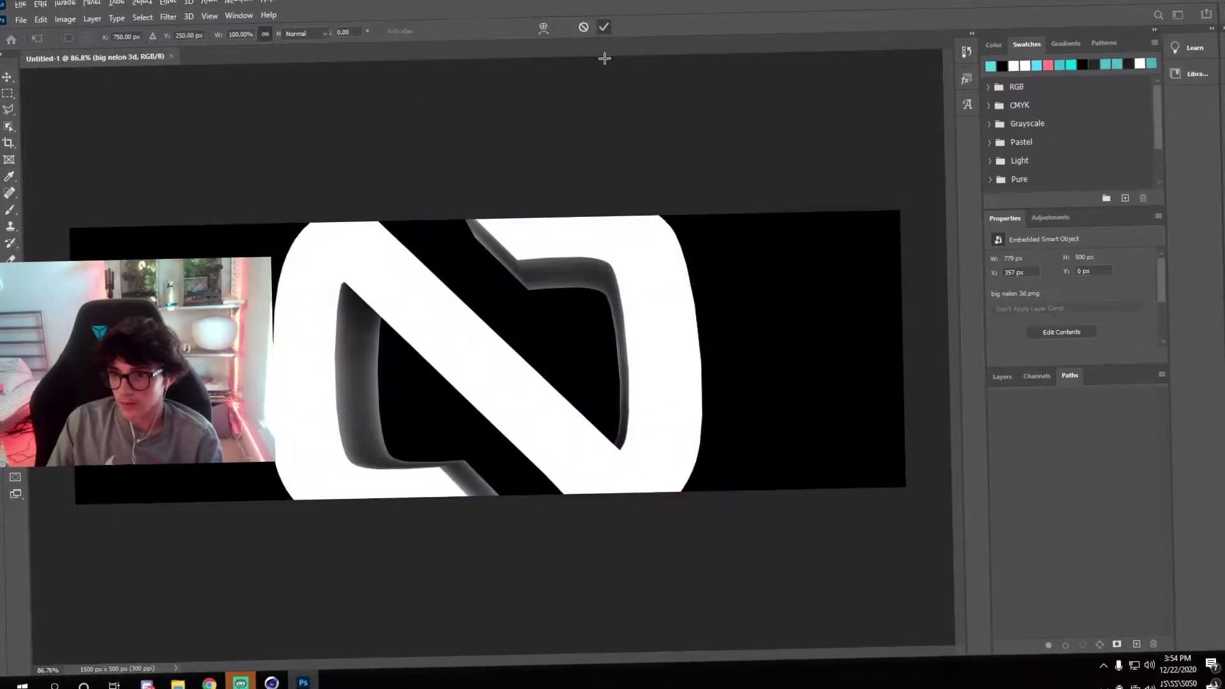
{"action": "right_click", "coordinate": [1025, 469]}
{"action": "left_click", "coordinate": [932, 370]}
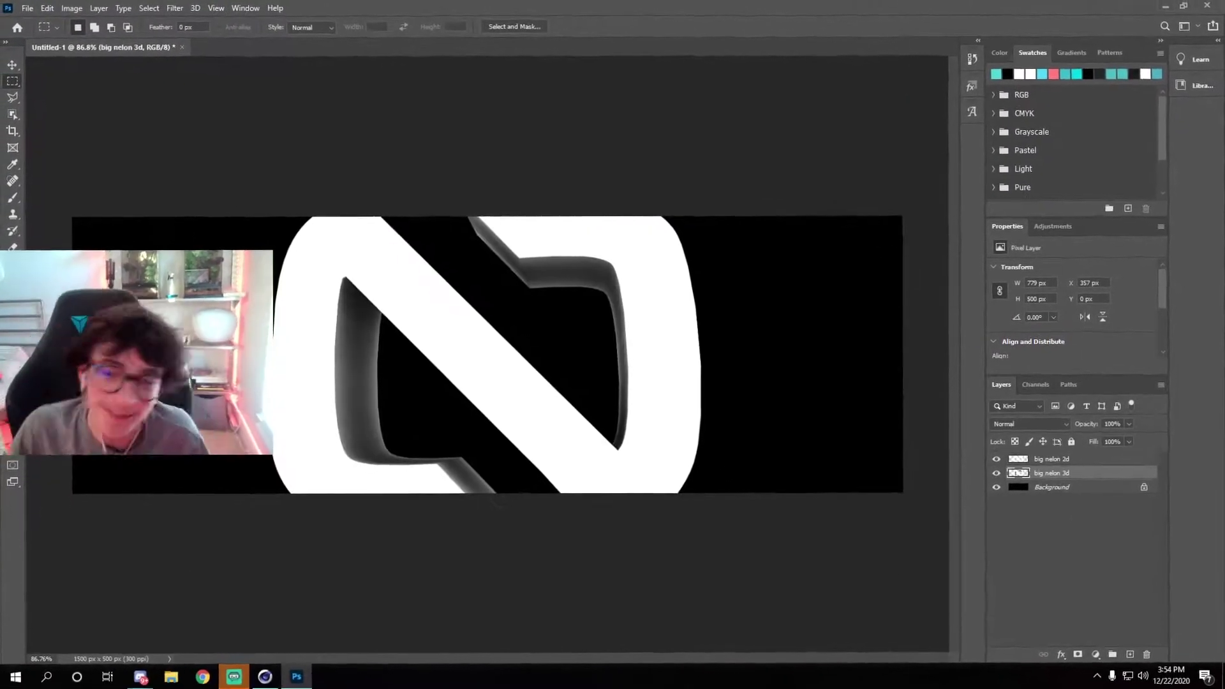
{"action": "left_click", "coordinate": [971, 86]}
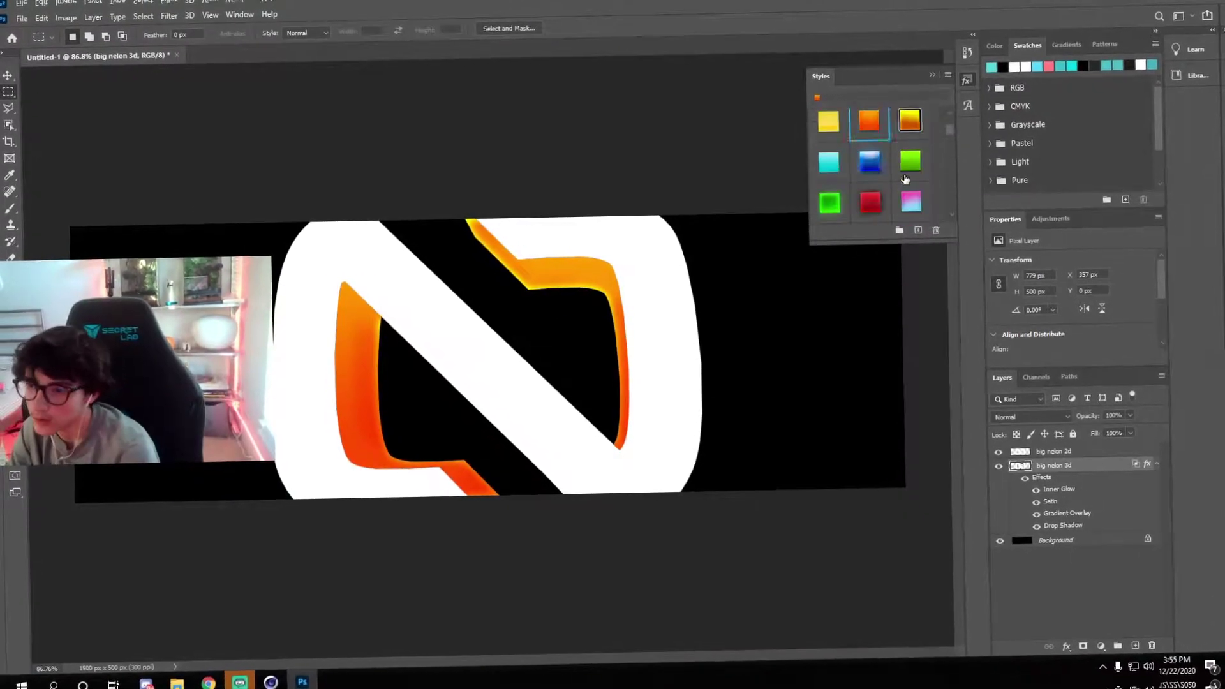
- Give the big 3D N logo a cyan glow style from the Styles panel
{"action": "left_click", "coordinate": [1054, 486]}
{"action": "left_click", "coordinate": [972, 86]}
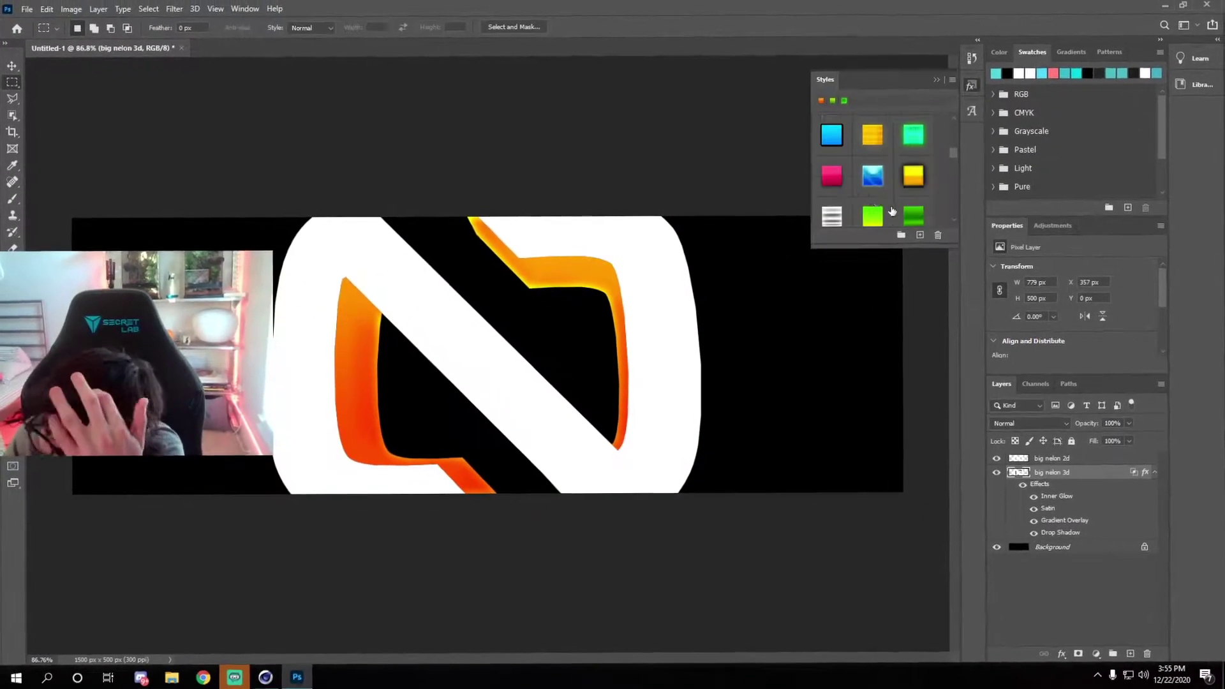
{"action": "left_click", "coordinate": [913, 188]}
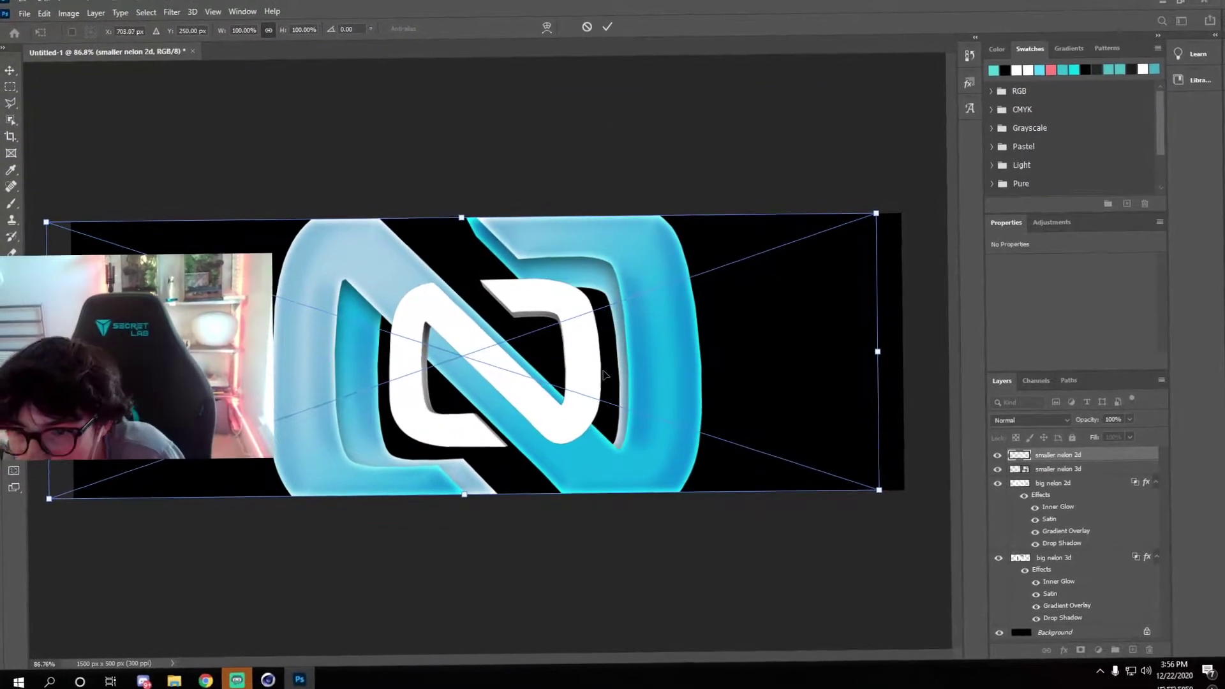
- Try Styles presets on the smaller nelon 3d layer, settling on an orange style
{"action": "left_click", "coordinate": [253, 2]}
{"action": "left_click", "coordinate": [275, 410]}
{"action": "left_click", "coordinate": [830, 204]}
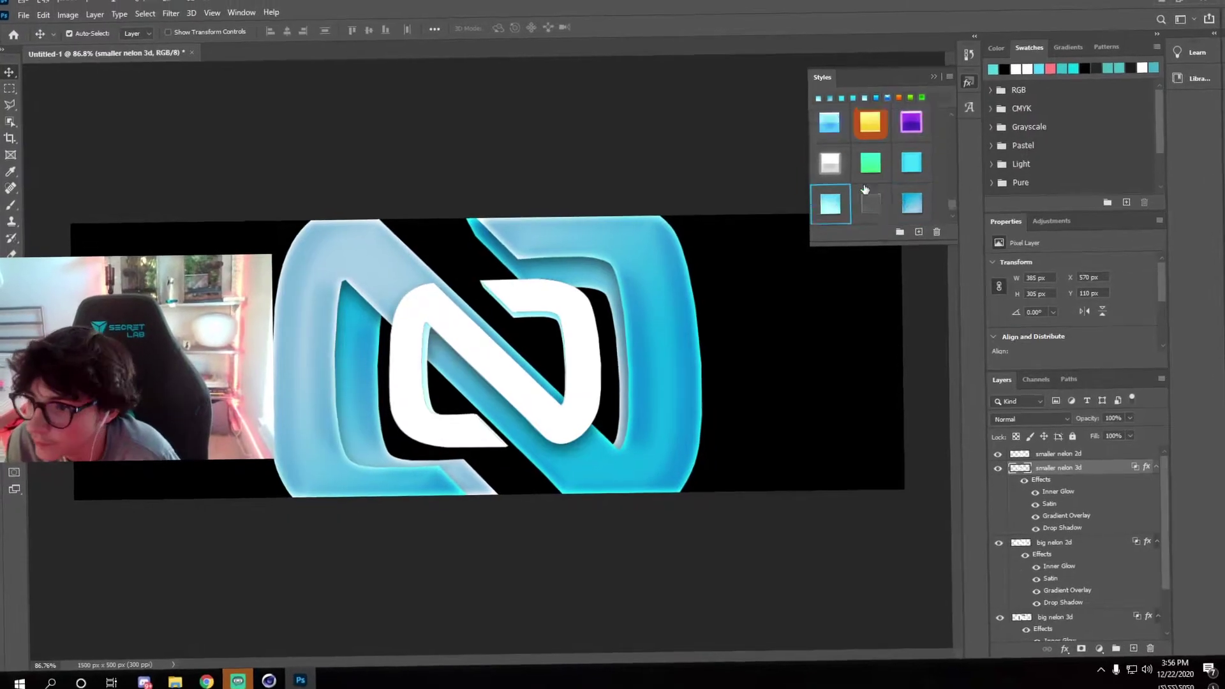
{"action": "scroll", "coordinate": [876, 212], "scroll_direction": "up", "scroll_amount": 1}
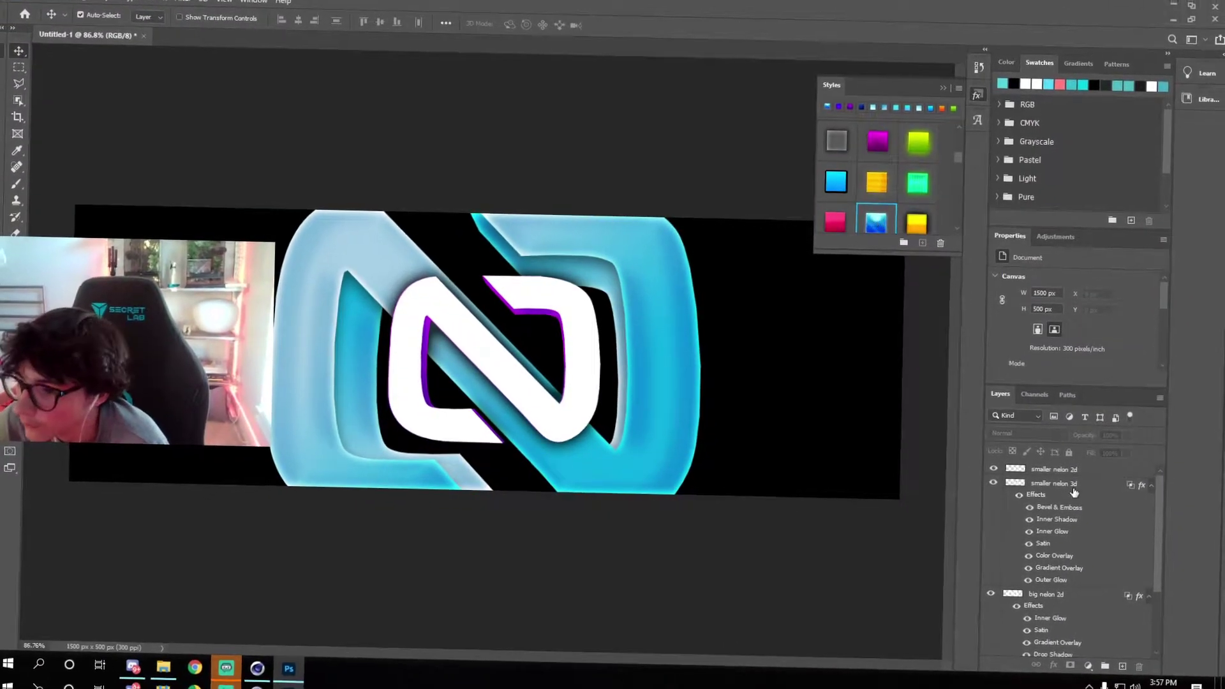
{"action": "left_click", "coordinate": [1053, 483]}
{"action": "scroll", "coordinate": [887, 186], "scroll_direction": "up", "scroll_amount": 3}
{"action": "left_click", "coordinate": [910, 194]}
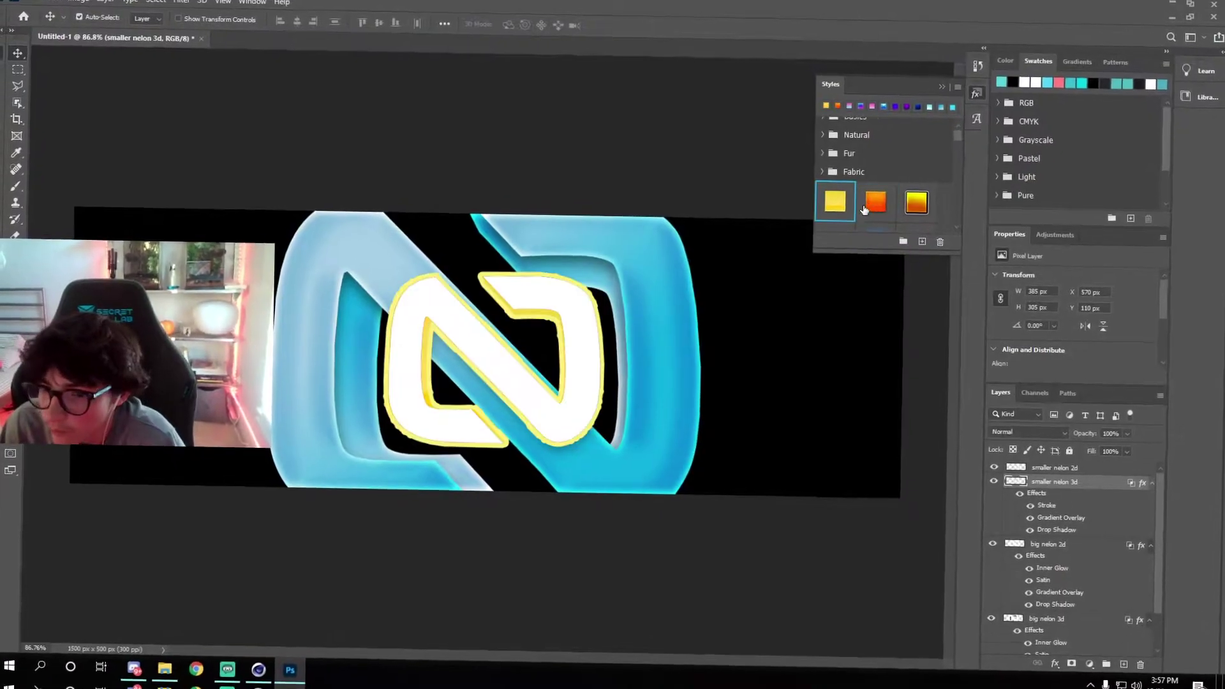
{"action": "left_click", "coordinate": [866, 206]}
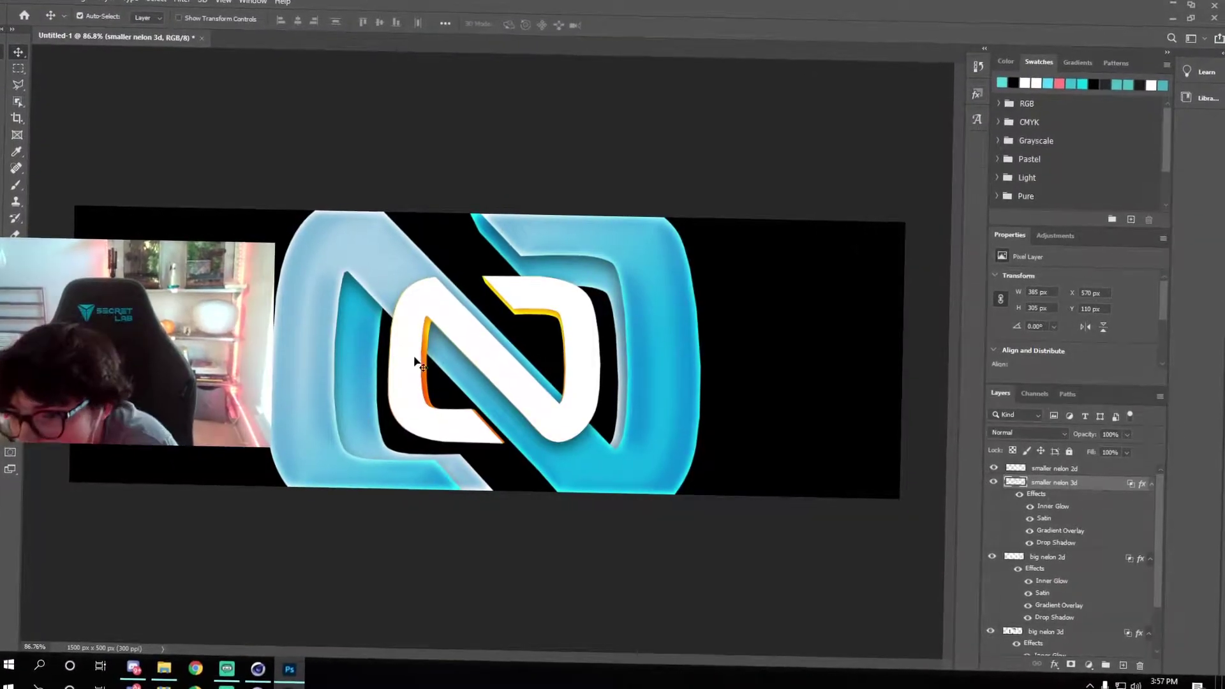
- Turn the smaller white N orange and adjust its Gradient Overlay settings
{"action": "left_click", "coordinate": [246, 7]}
{"action": "left_click", "coordinate": [870, 192]}
{"action": "double_click", "coordinate": [1063, 522]}
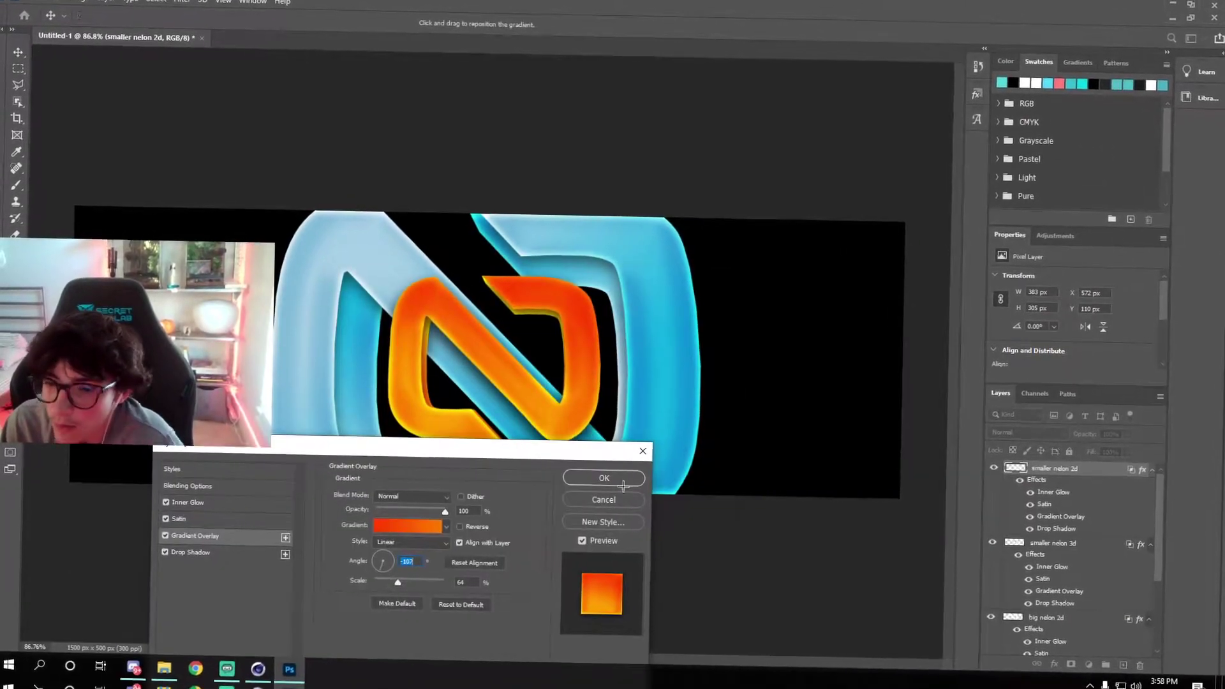
{"action": "left_click", "coordinate": [604, 479]}
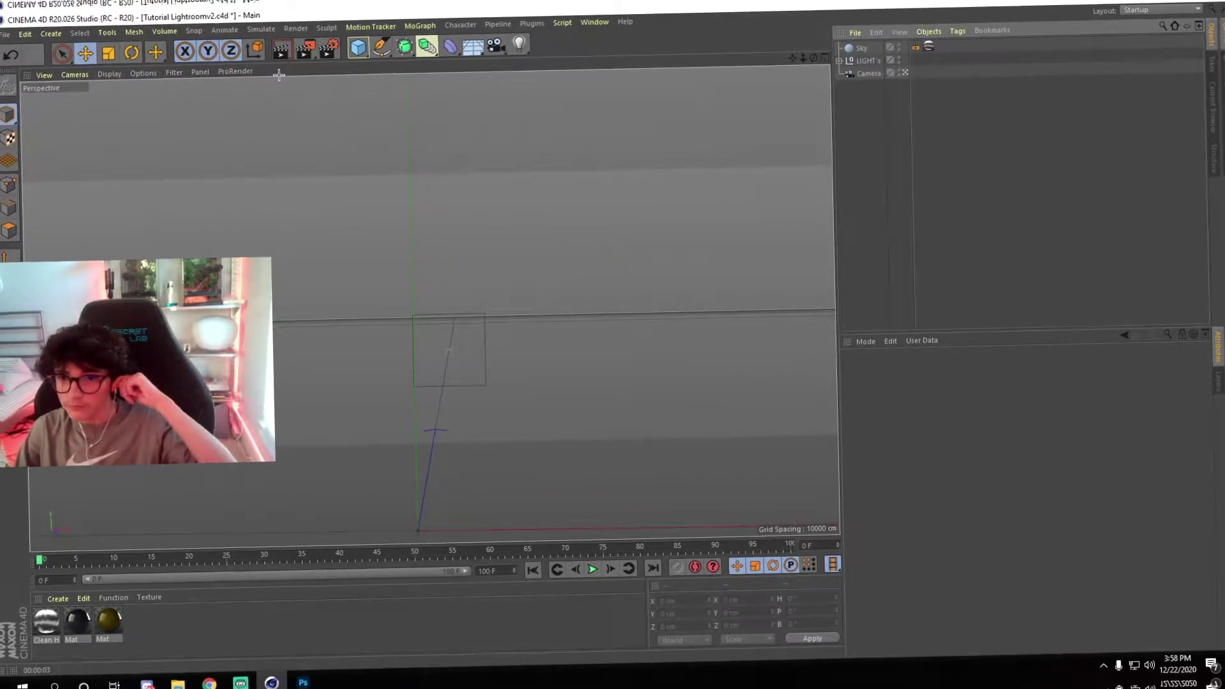
- Add a Helix spline and raise it slightly along the Y axis
{"action": "left_click", "coordinate": [381, 46]}
{"action": "left_click", "coordinate": [587, 63]}
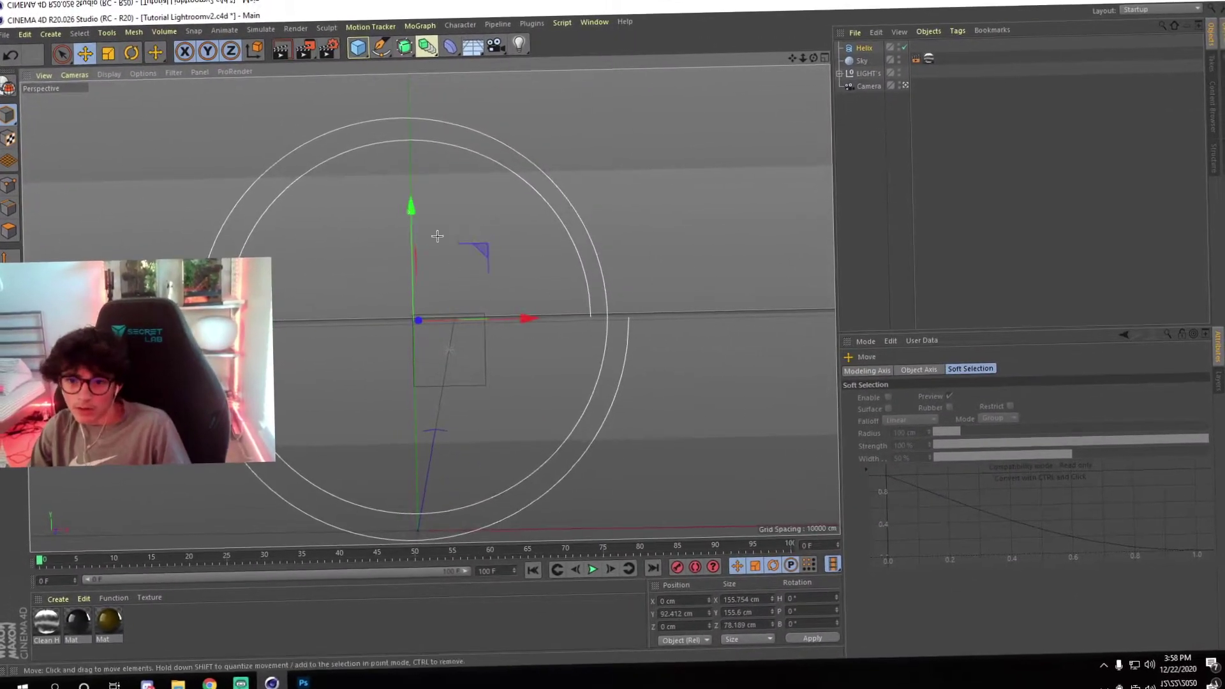
{"action": "left_click_drag", "start_coordinate": [403, 211], "coordinate": [405, 194]}
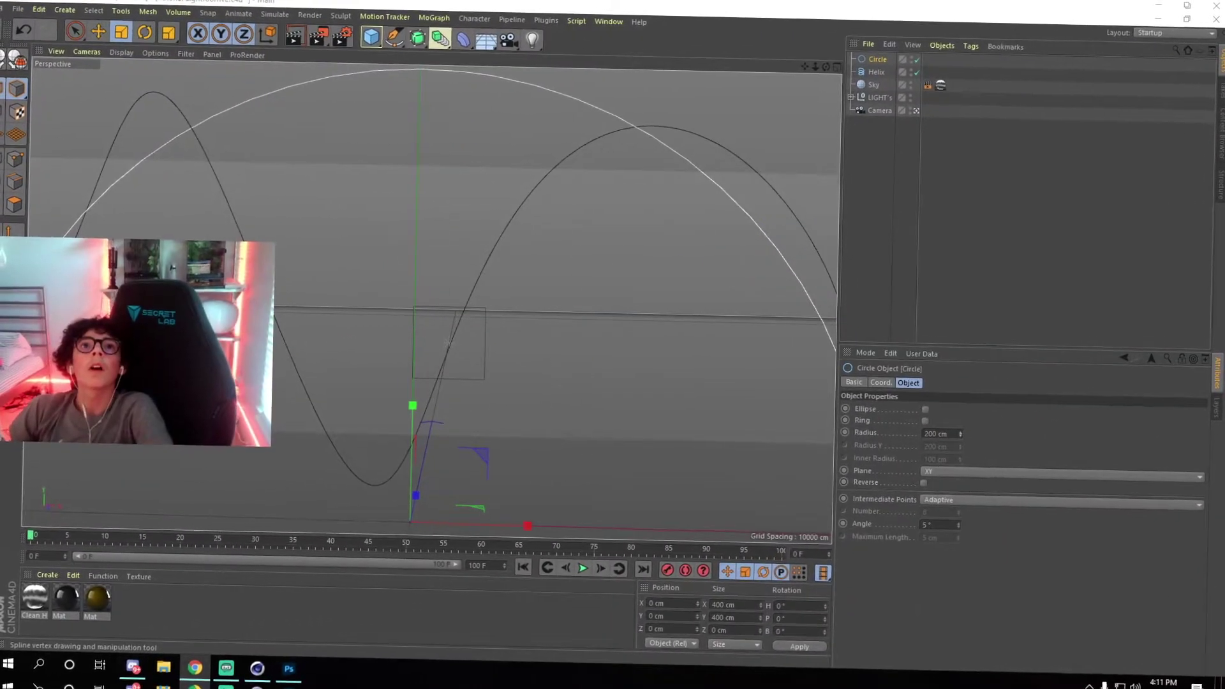
- Sweep a circle along the helix, setting the circle radius to 20 then 10 cm
{"action": "left_click", "coordinate": [461, 105]}
{"action": "left_click", "coordinate": [865, 61]}
{"action": "left_click", "coordinate": [865, 73], "text": "shift"}
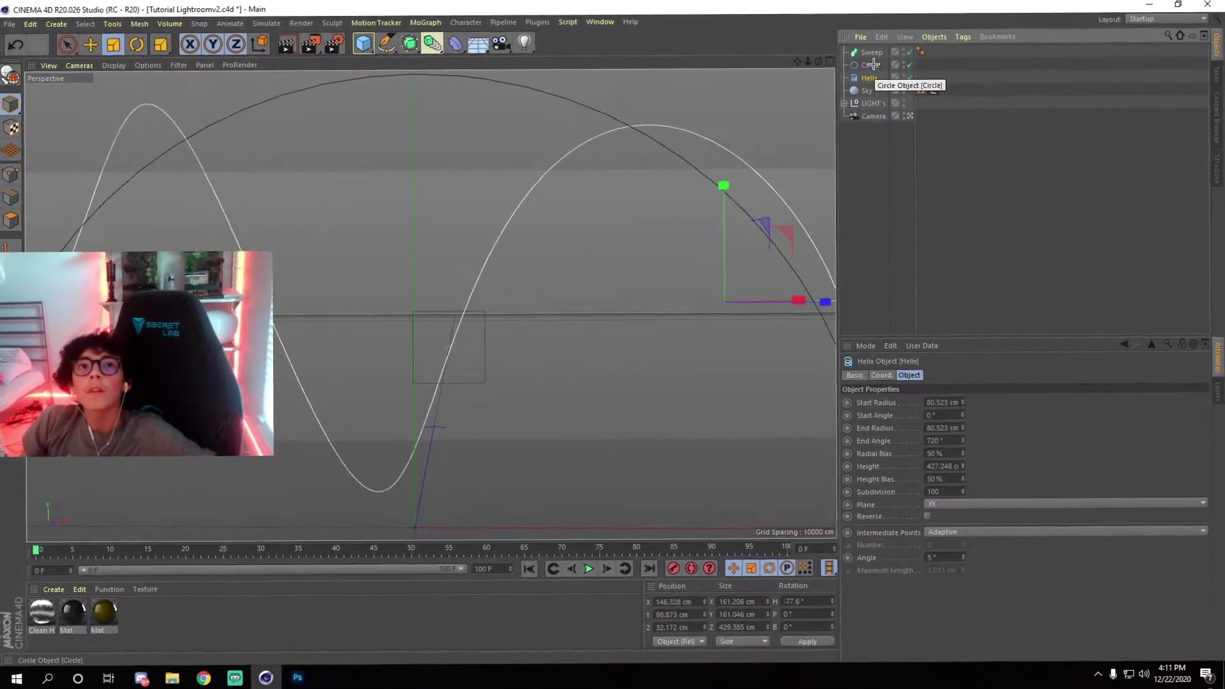
{"action": "left_click_drag", "start_coordinate": [878, 77], "coordinate": [875, 54]}
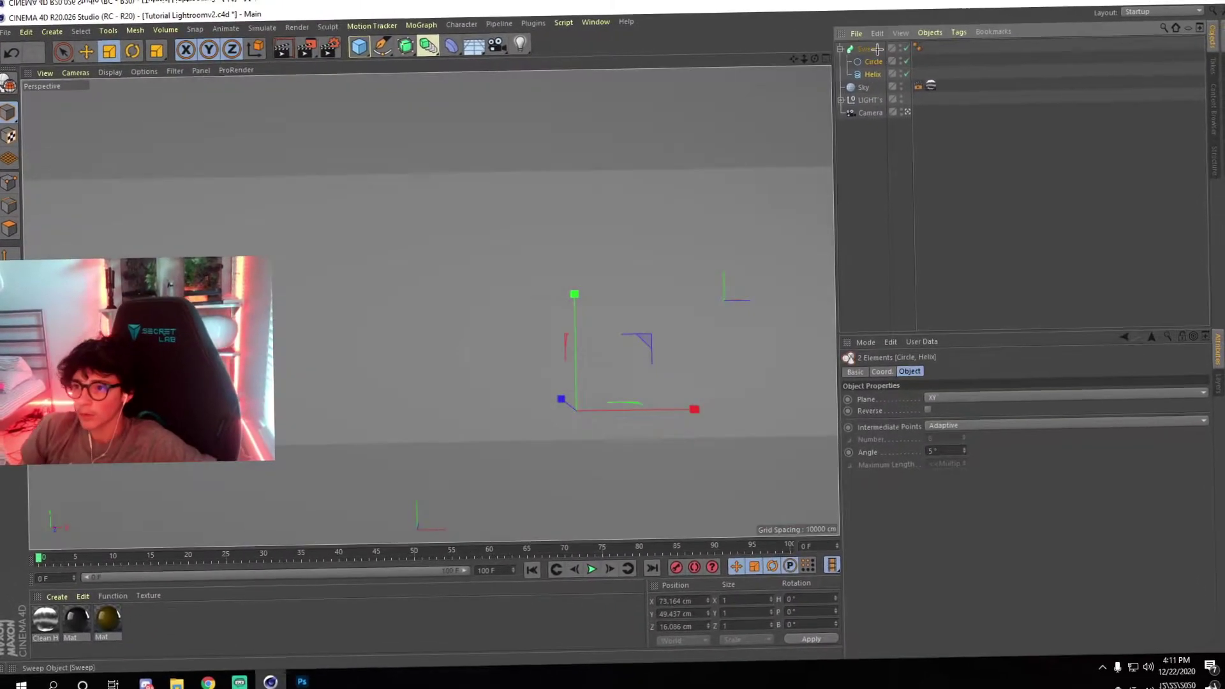
{"action": "type", "text": "200"}
{"action": "key", "text": "Return"}
{"action": "type", "text": "10"}
{"action": "key", "text": "Return"}
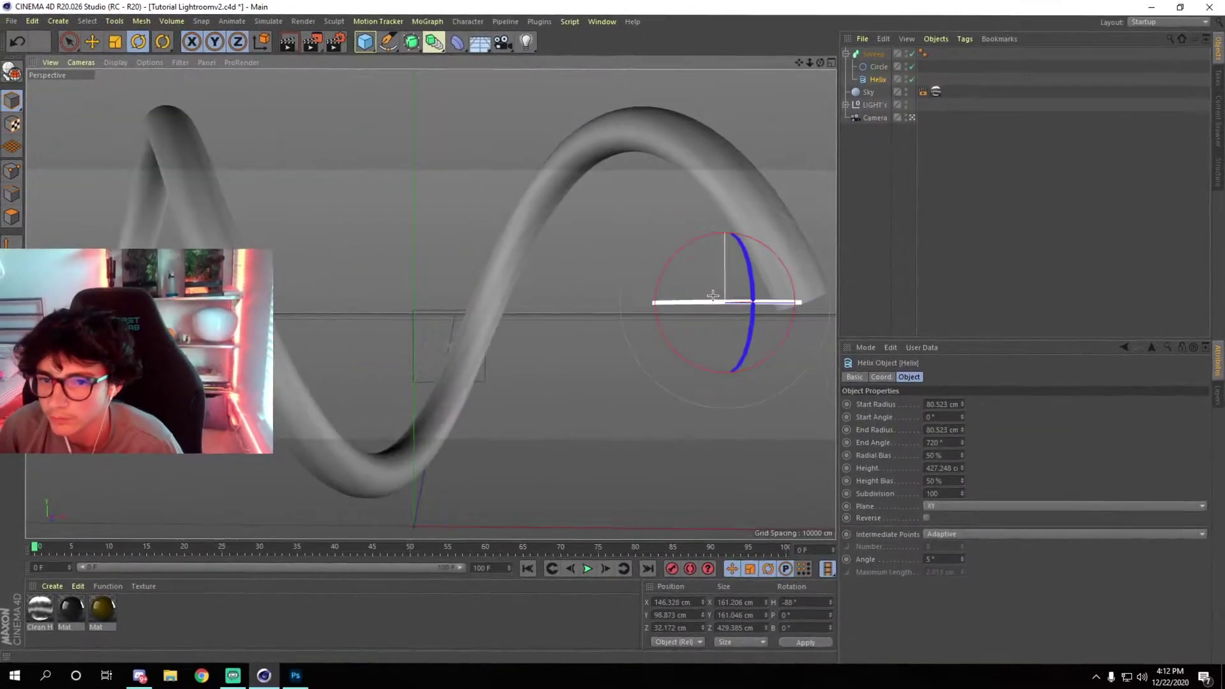
- Create a teal material, apply it to the swept tube, and render a preview
{"action": "key", "text": "e"}
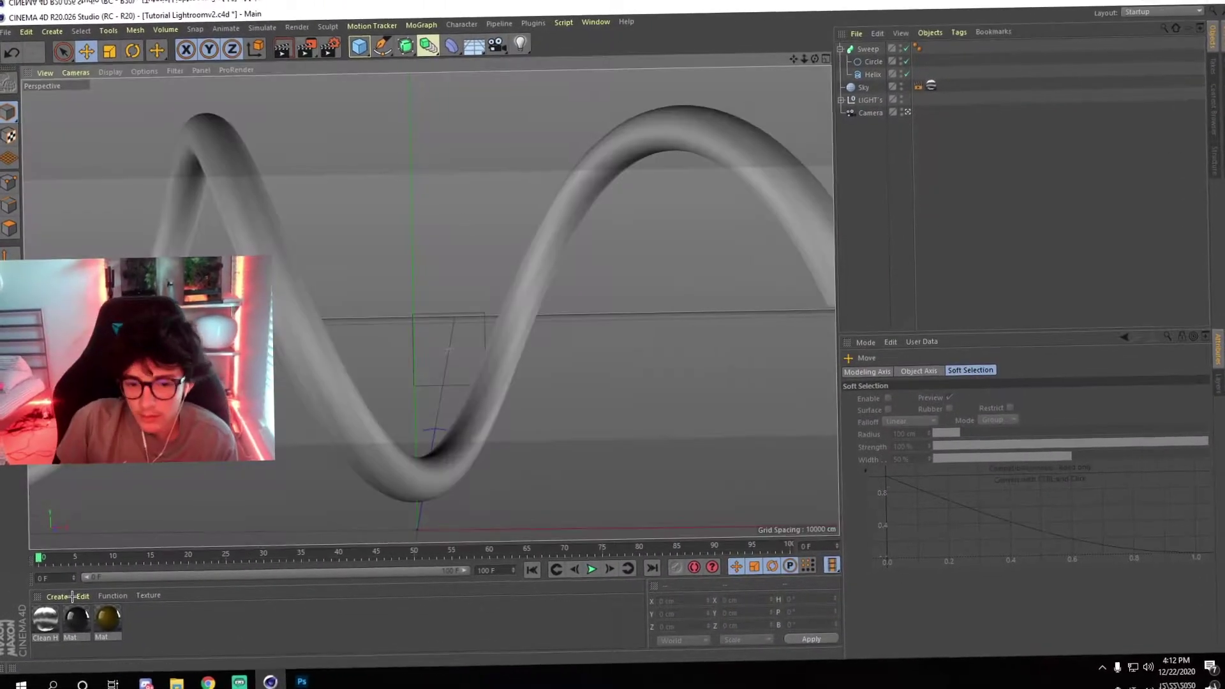
{"action": "double_click", "coordinate": [192, 619]}
{"action": "left_click", "coordinate": [1079, 523]}
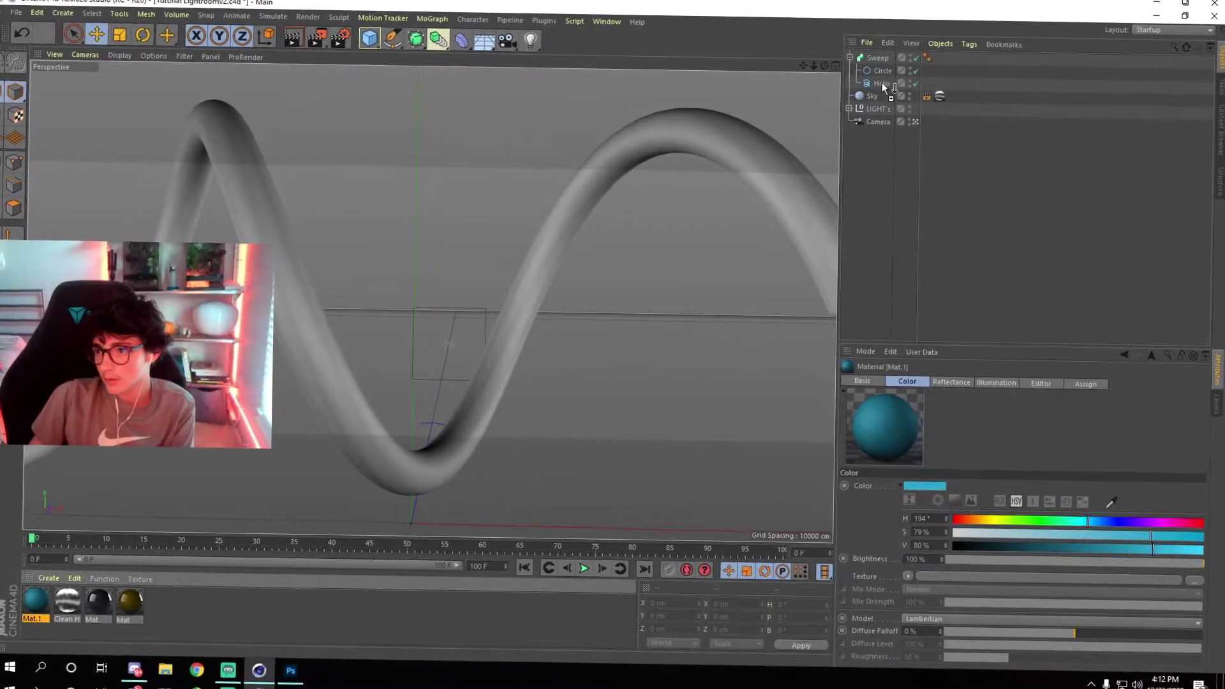
{"action": "left_click_drag", "start_coordinate": [42, 612], "coordinate": [872, 52]}
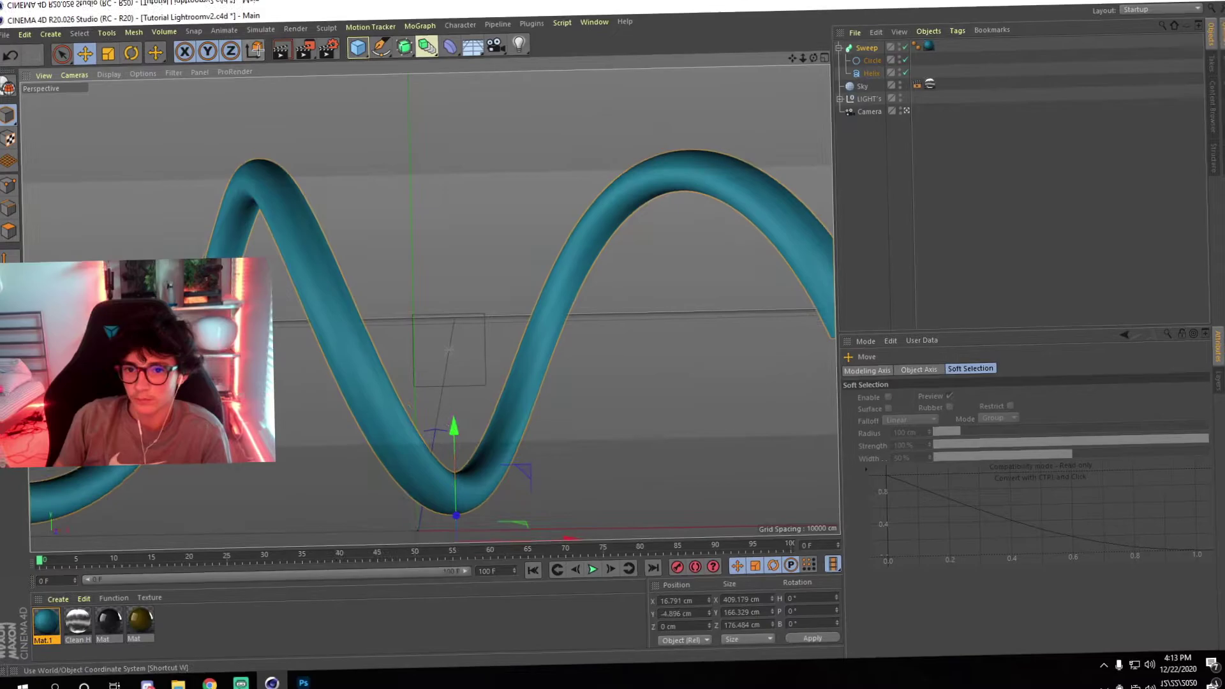
{"action": "left_click", "coordinate": [294, 37]}
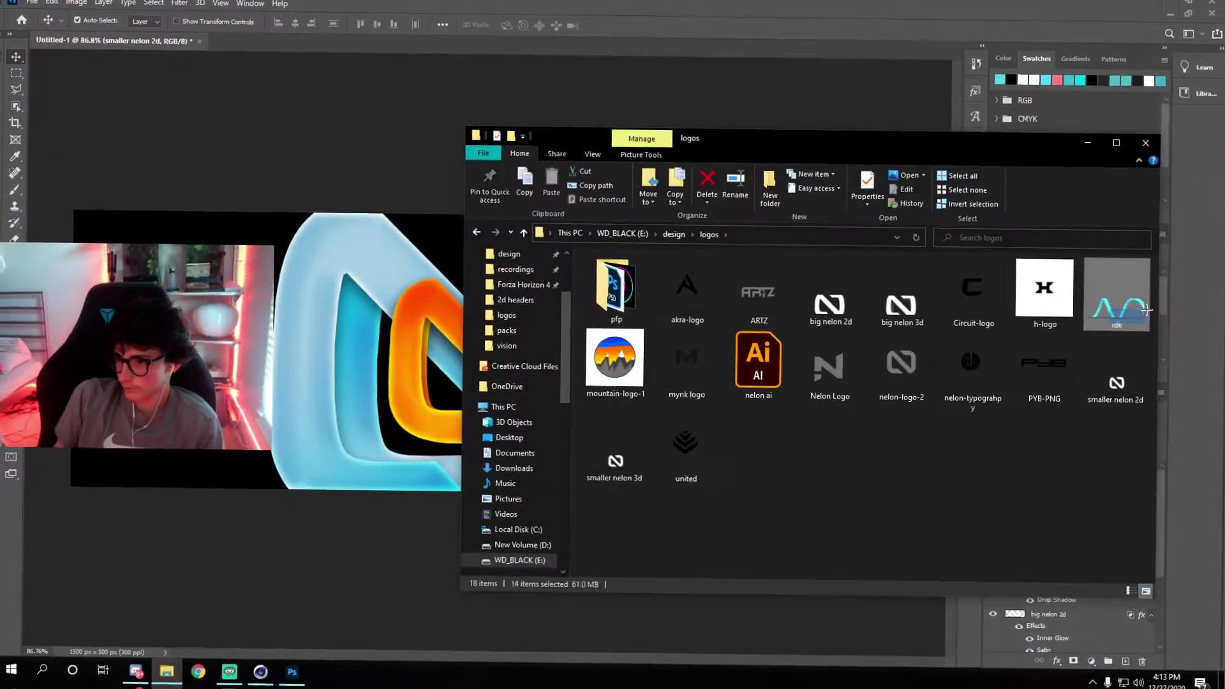
{"action": "key", "text": "Return"}
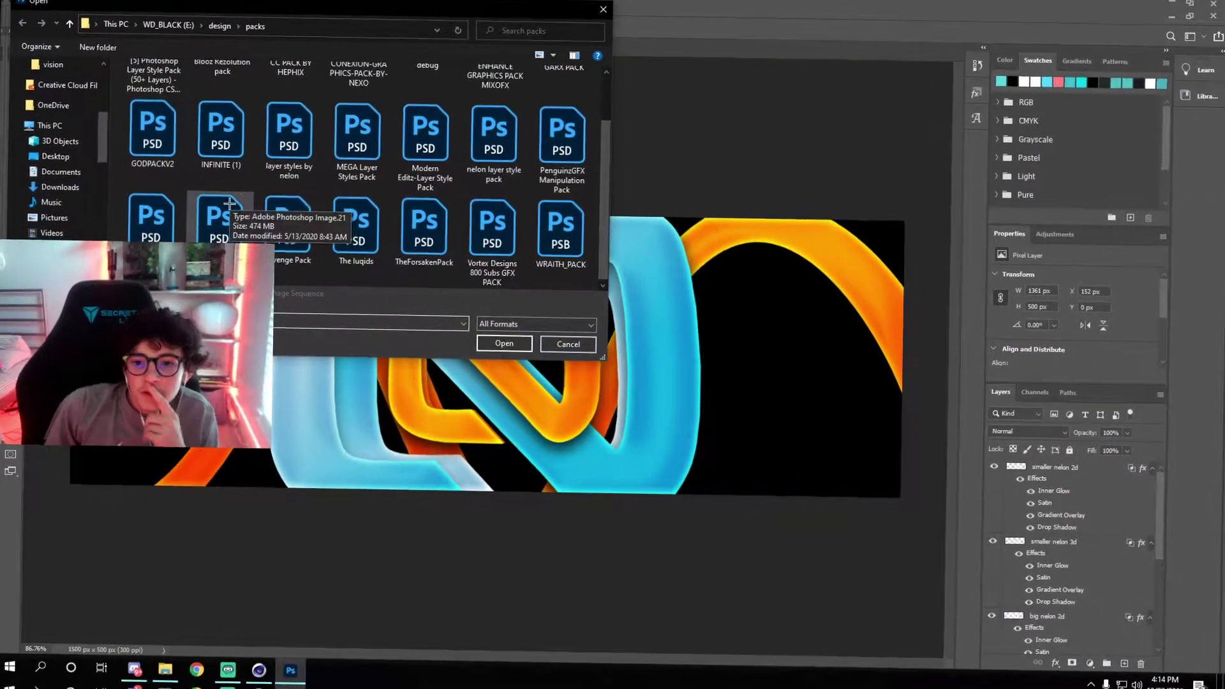
- Copy the REGERA pack's dot-grid layer into the banner and enlarge it across the canvas
{"action": "double_click", "coordinate": [229, 204]}
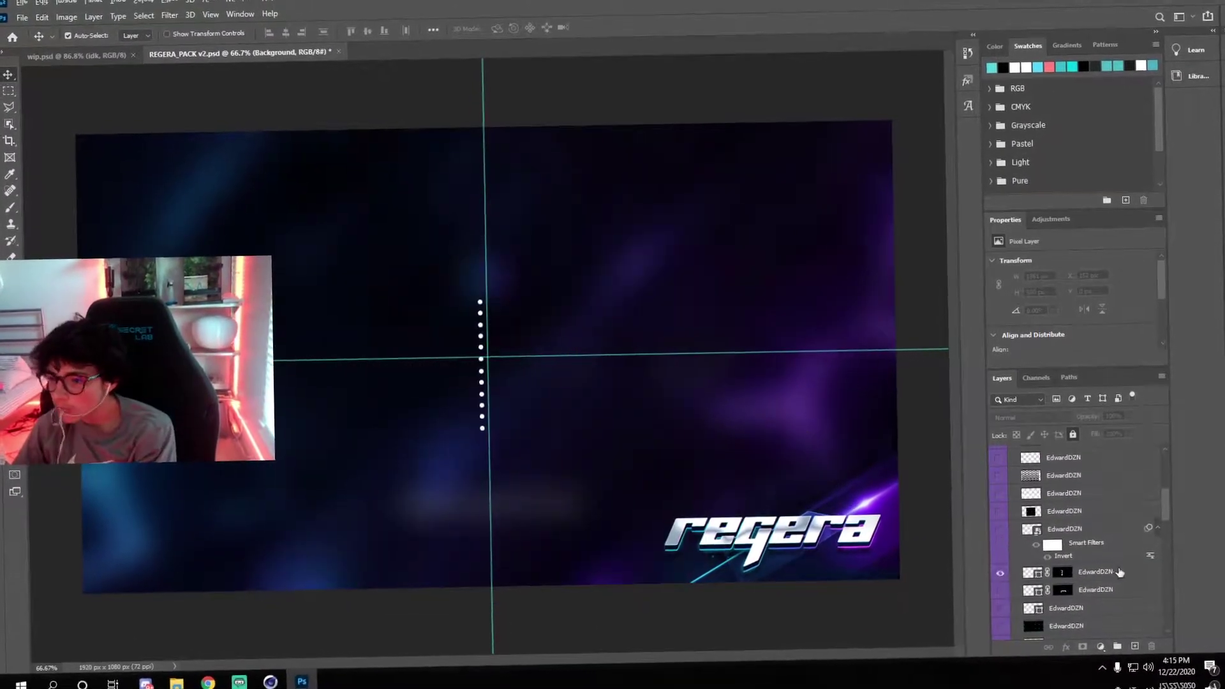
{"action": "left_click_drag", "start_coordinate": [1119, 571], "coordinate": [441, 268]}
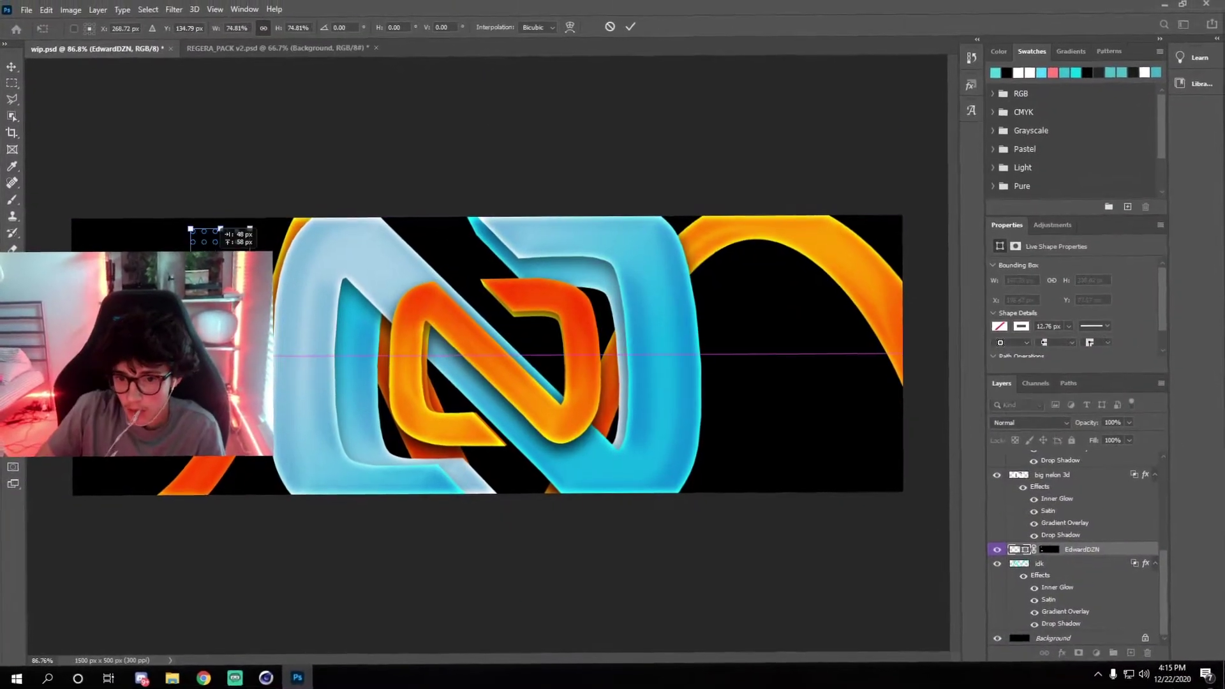
{"action": "left_click", "coordinate": [294, 44]}
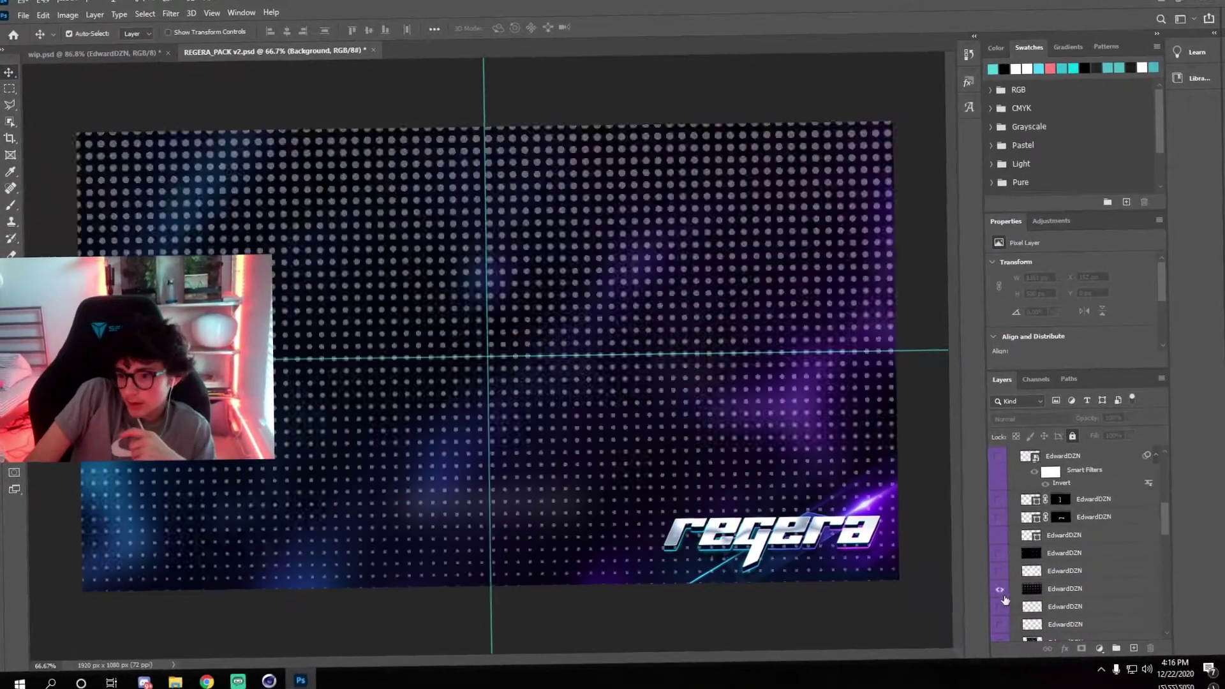
{"action": "left_click", "coordinate": [113, 49]}
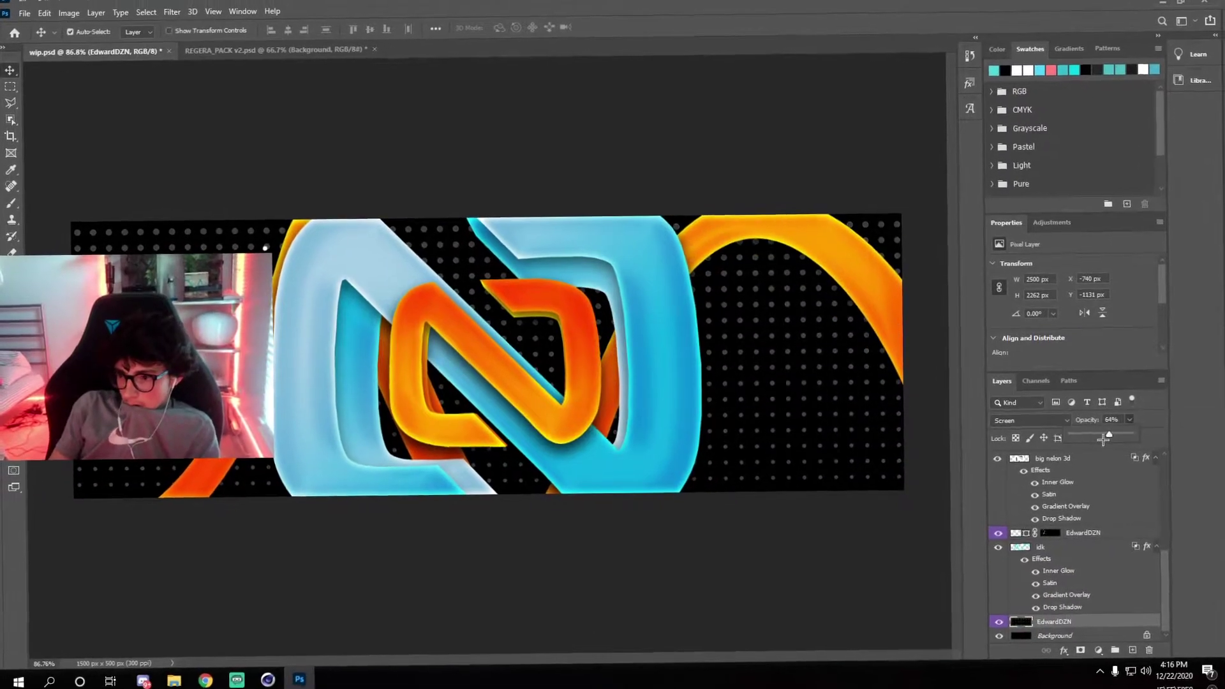
{"action": "left_click_drag", "start_coordinate": [821, 330], "coordinate": [680, 204]}
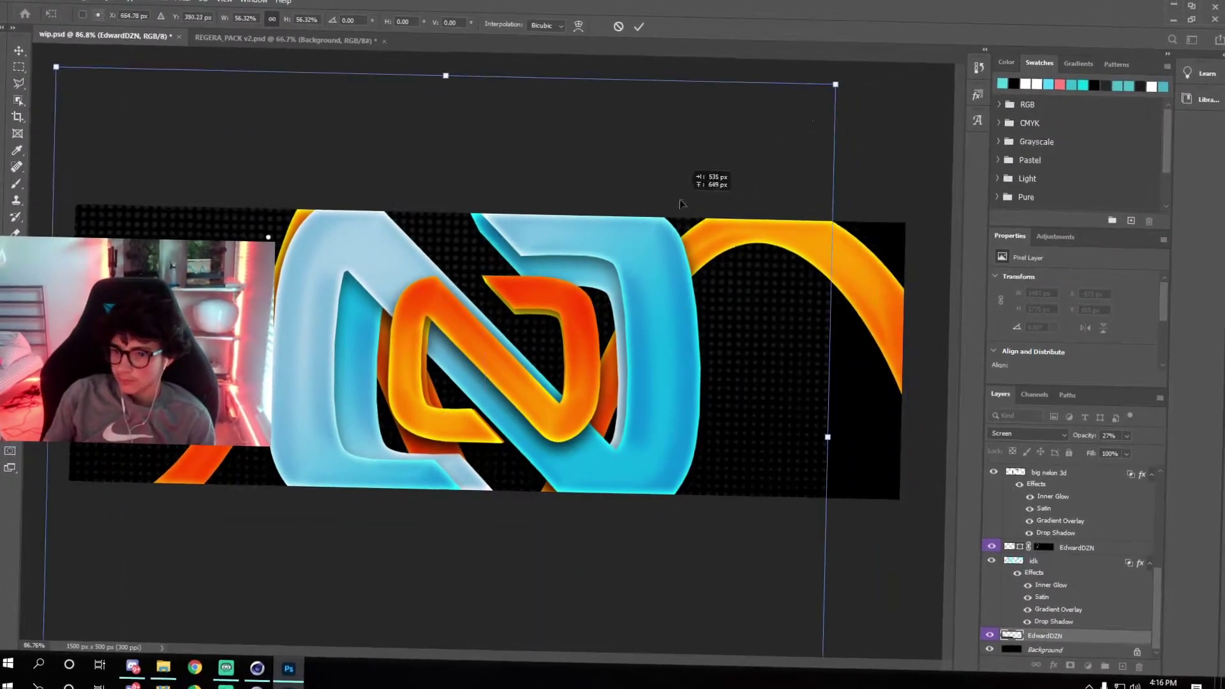
{"action": "left_click", "coordinate": [625, 27]}
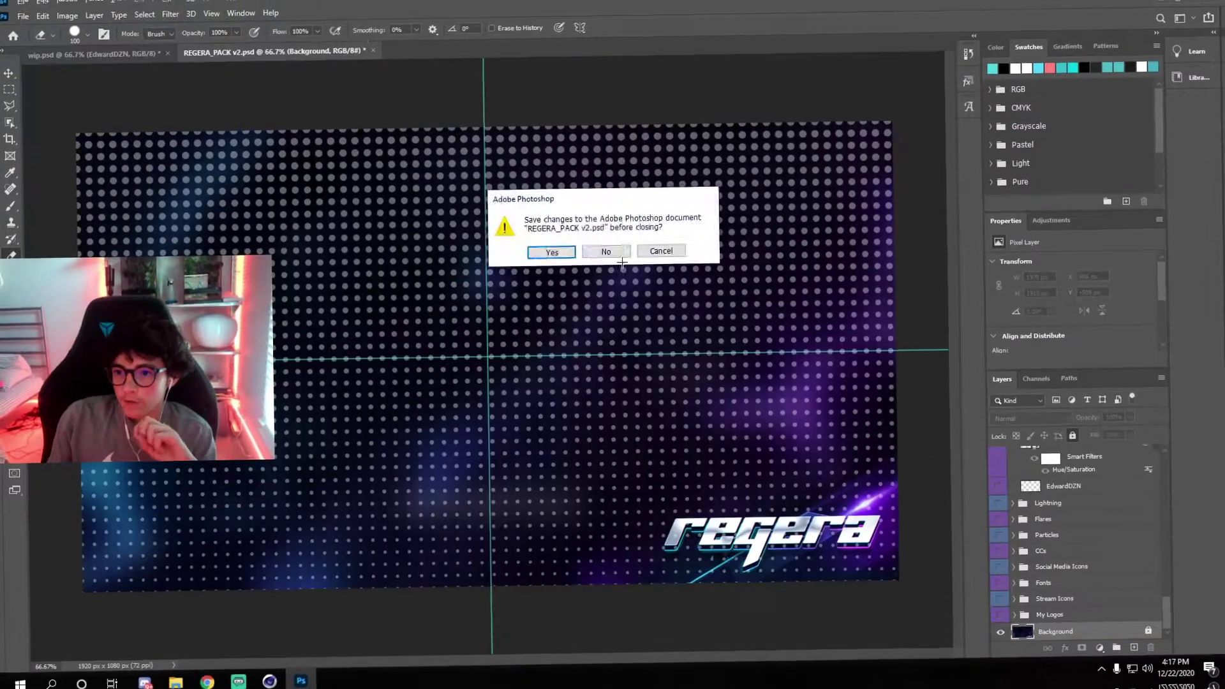
- Open INFINITE (1).psd and toggle two Light overlay layers to preview them
{"action": "scroll", "coordinate": [383, 192], "scroll_direction": "up", "scroll_amount": 1}
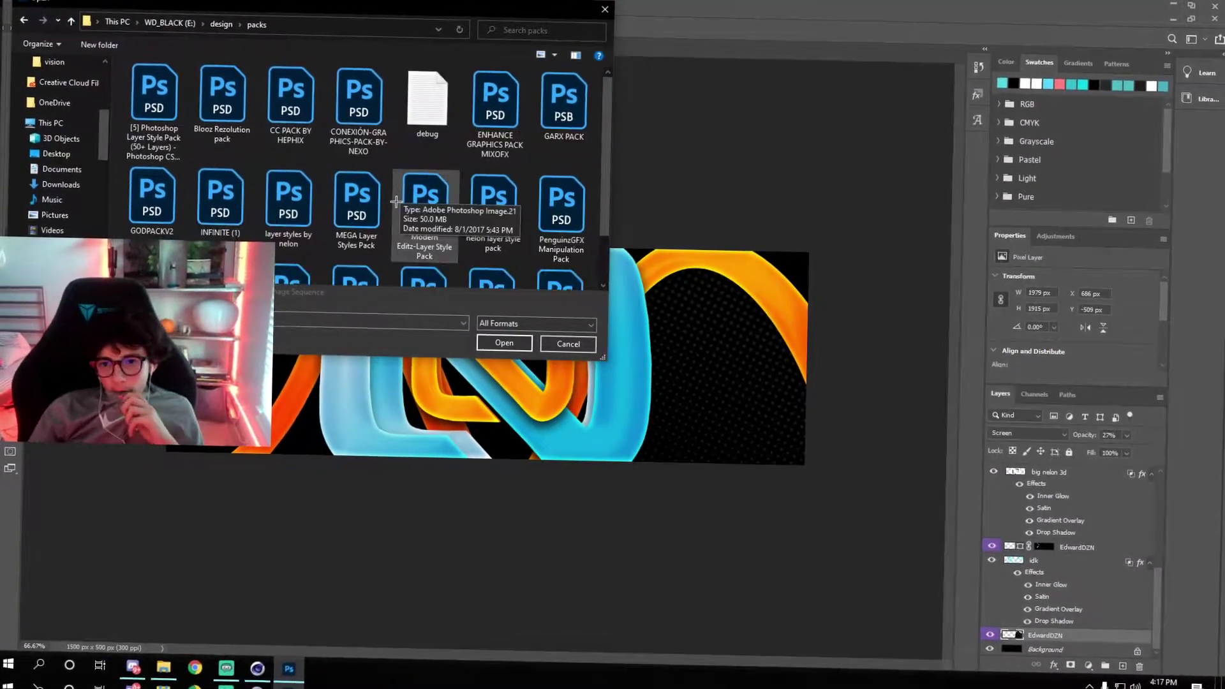
{"action": "double_click", "coordinate": [223, 204]}
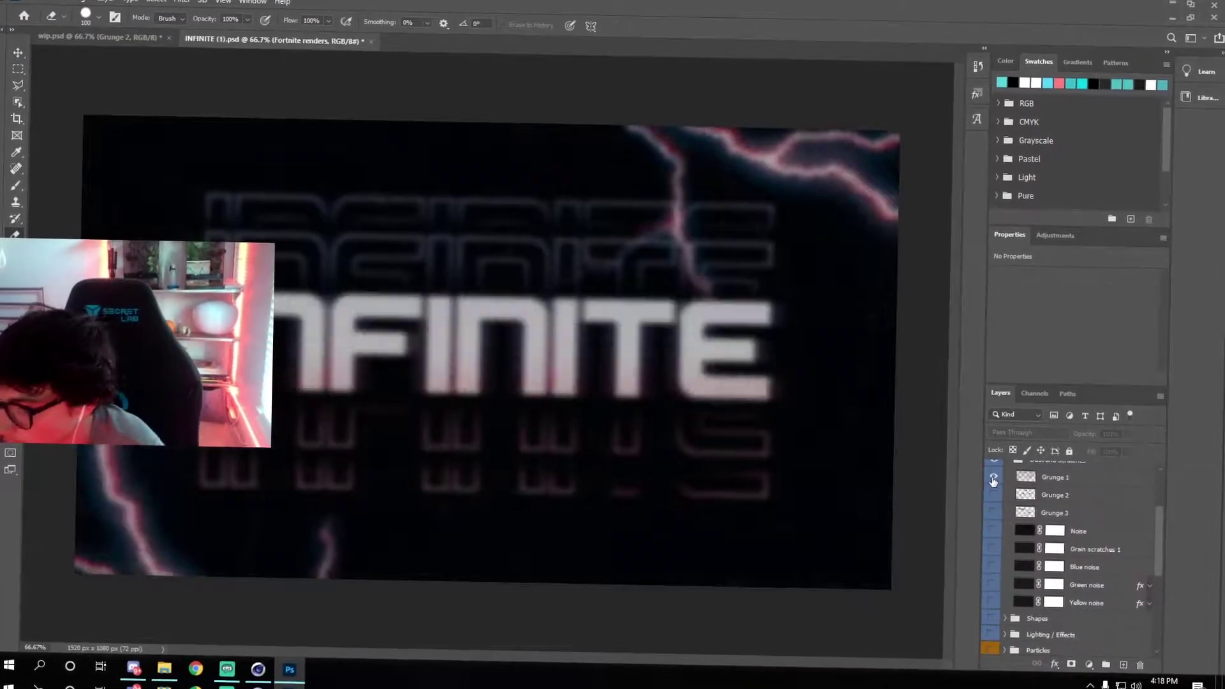
{"action": "left_click", "coordinate": [1005, 563]}
{"action": "left_click", "coordinate": [1002, 599]}
{"action": "scroll", "coordinate": [995, 488], "scroll_direction": "down", "scroll_amount": 3}
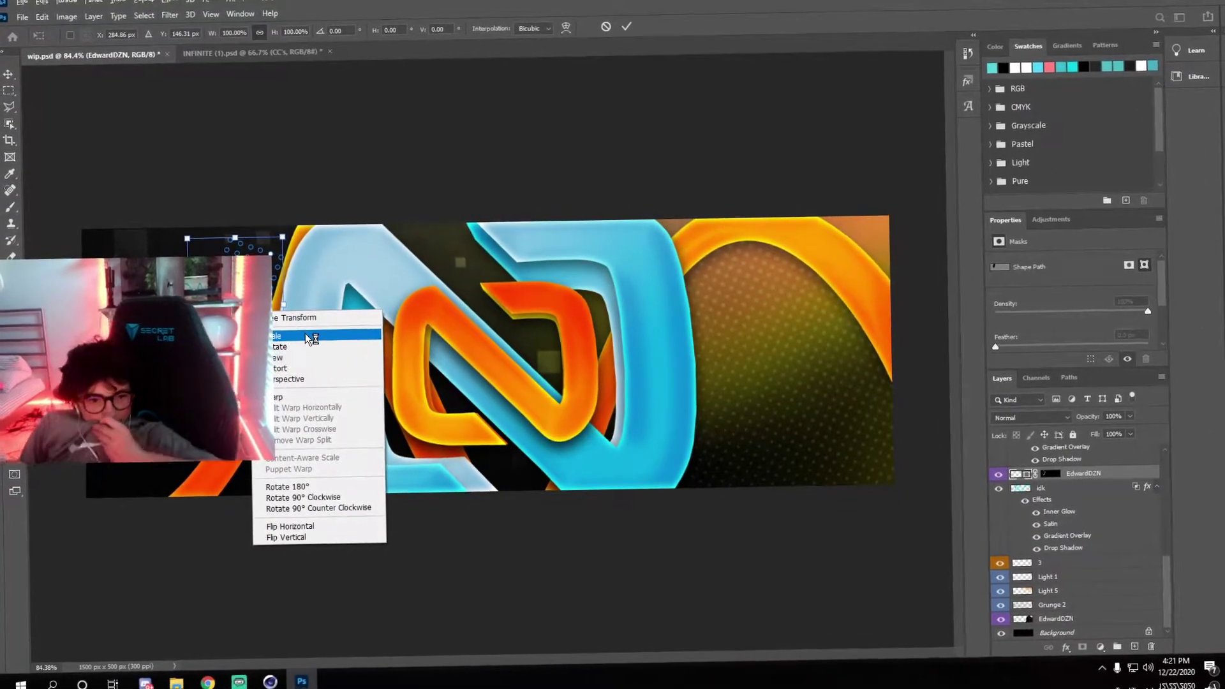
- Warp the white dotted line into a curve along the logo's left side
{"action": "left_click", "coordinate": [311, 338]}
{"action": "left_click_drag", "start_coordinate": [795, 331], "coordinate": [323, 290]}
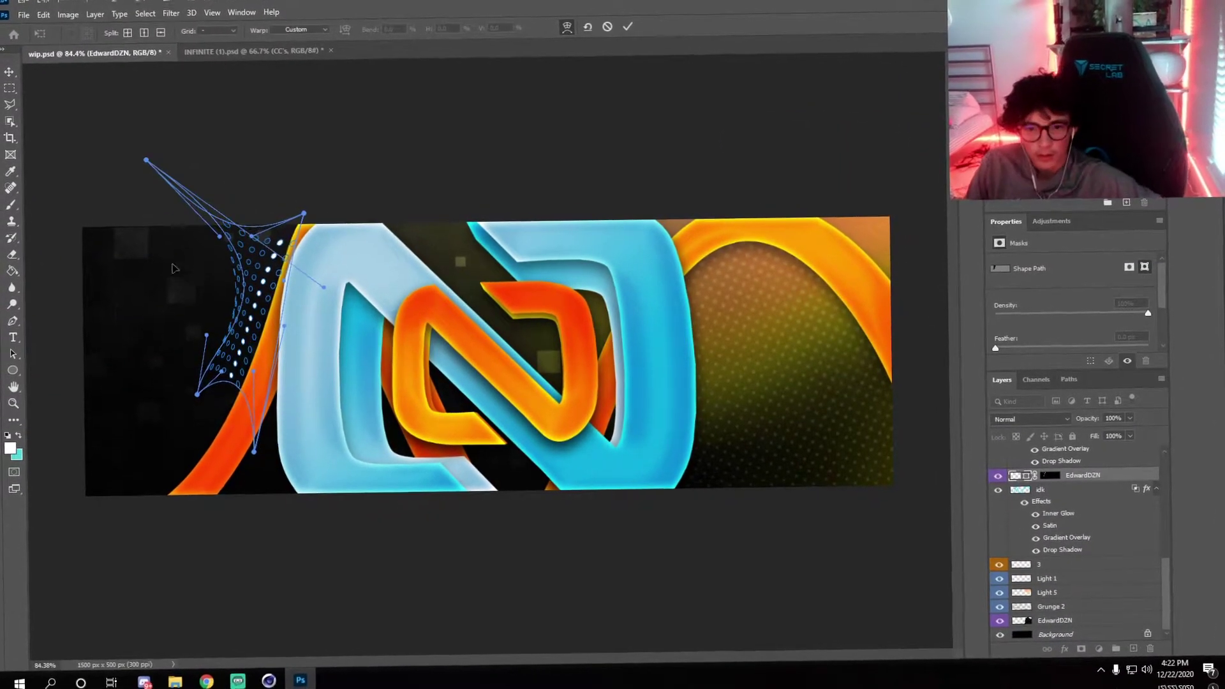
{"action": "key", "text": "Return"}
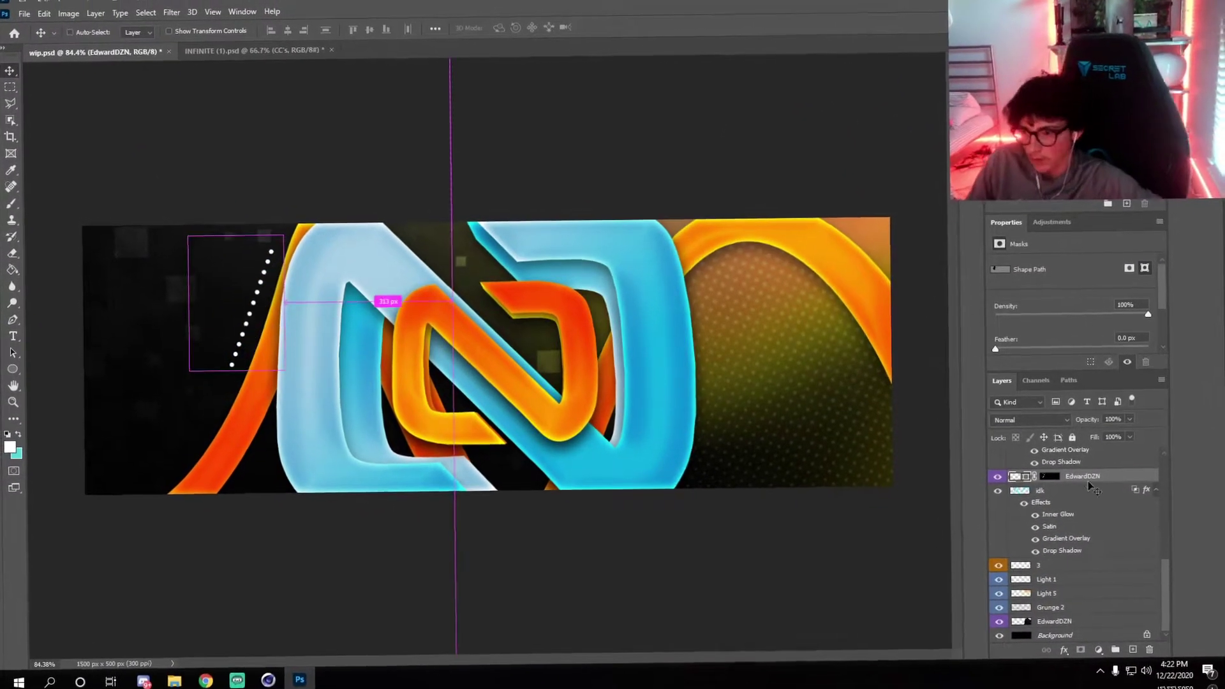
{"action": "key", "text": "ctrl+t"}
{"action": "left_click_drag", "start_coordinate": [284, 362], "coordinate": [323, 382]}
{"action": "left_click", "coordinate": [624, 26]}
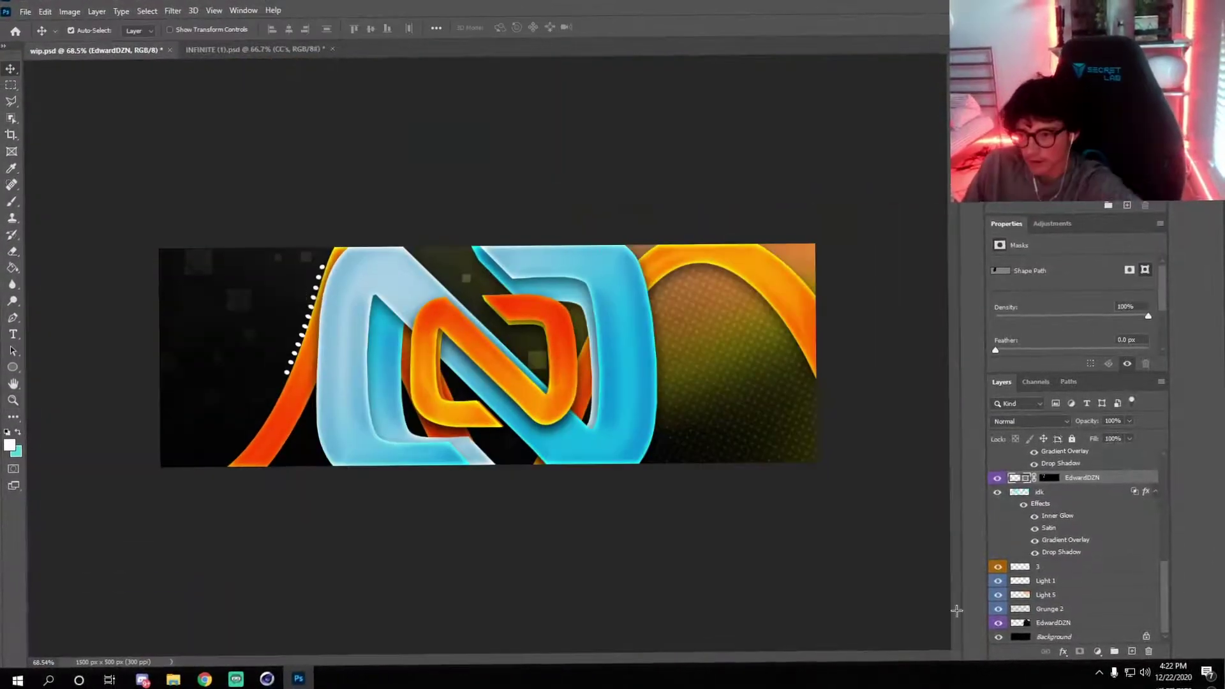
{"action": "left_click", "coordinate": [249, 55]}
- Turn on the Light 9 overlay and copy it into the banner
{"action": "left_click", "coordinate": [1009, 579]}
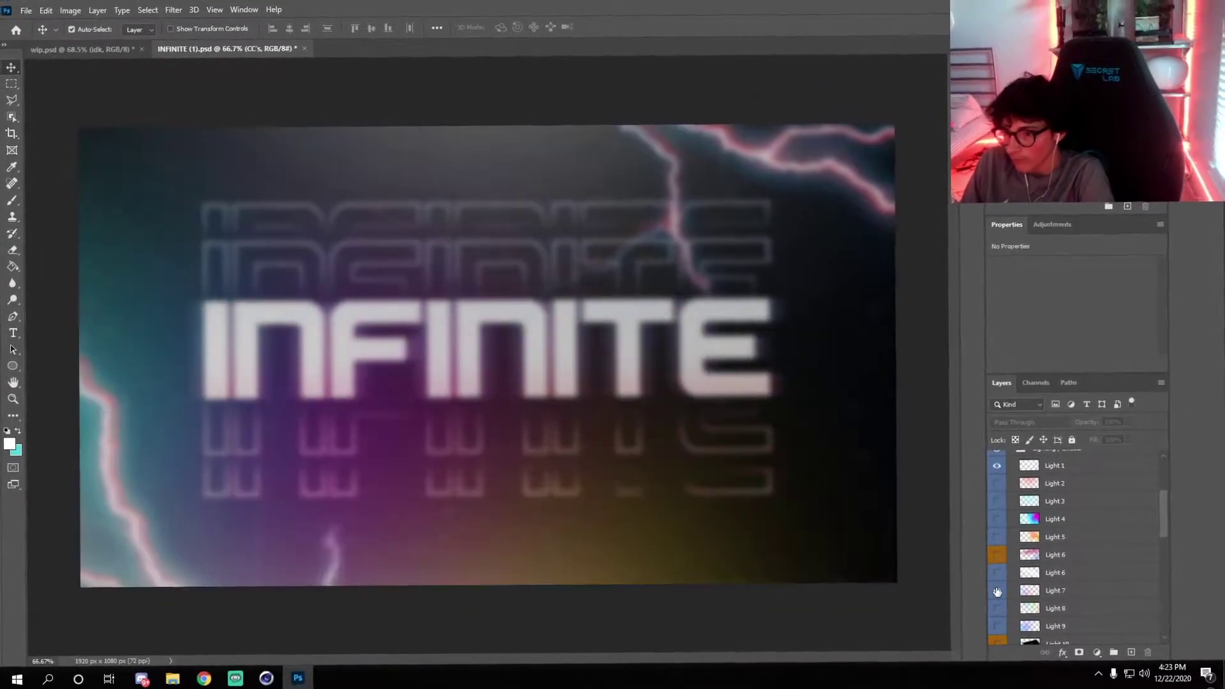
{"action": "left_click", "coordinate": [991, 636]}
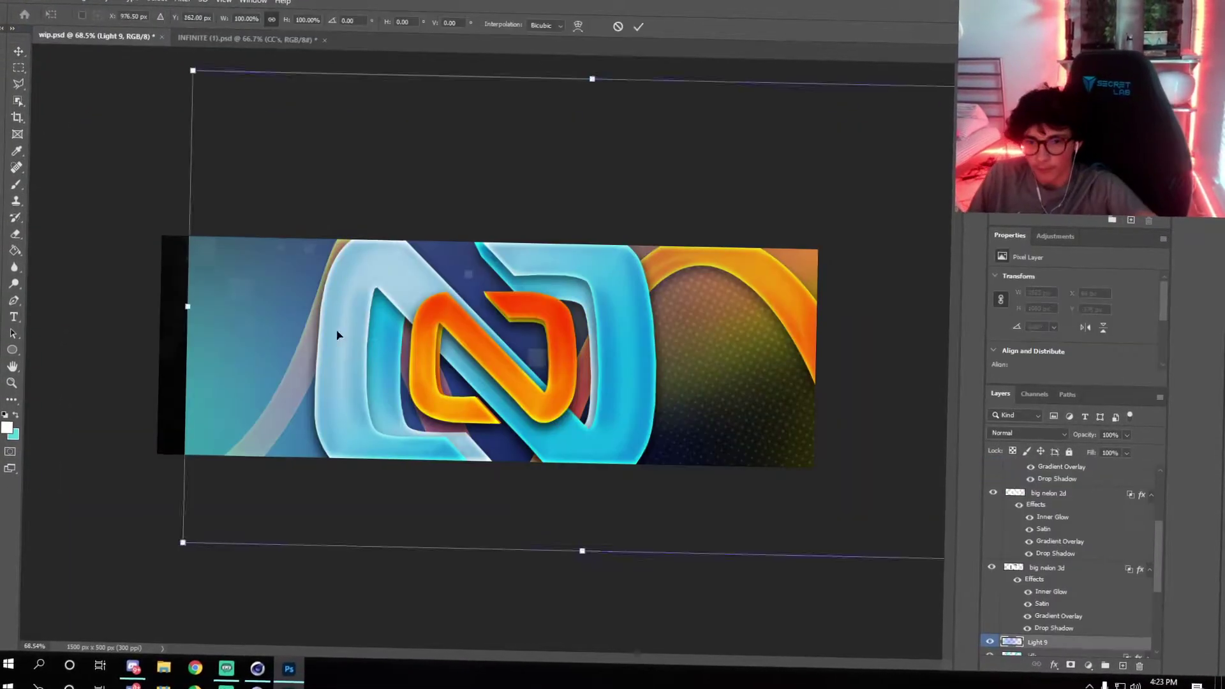
{"action": "left_click_drag", "start_coordinate": [986, 636], "coordinate": [274, 377]}
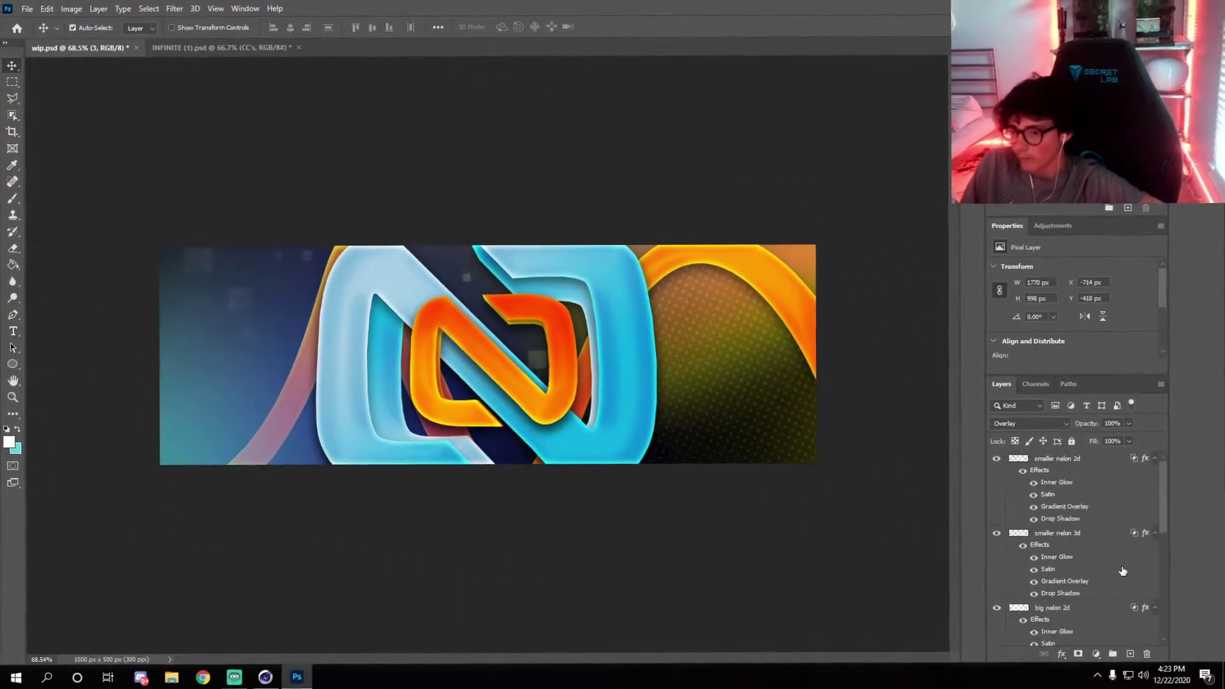
{"action": "scroll", "coordinate": [1122, 570], "scroll_direction": "down", "scroll_amount": 10}
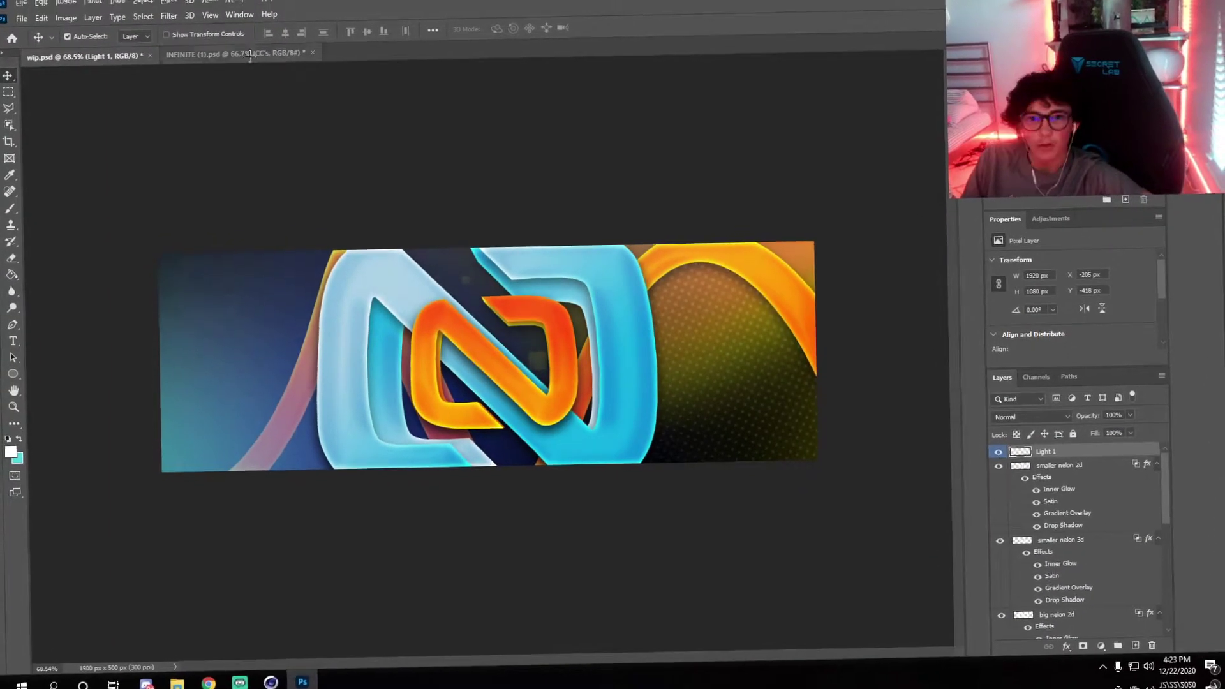
- Copy the INFINITE star particle layer into the banner and rotate it across the canvas
{"action": "key", "text": "ctrl+Tab"}
{"action": "left_click_drag", "start_coordinate": [986, 563], "coordinate": [338, 404]}
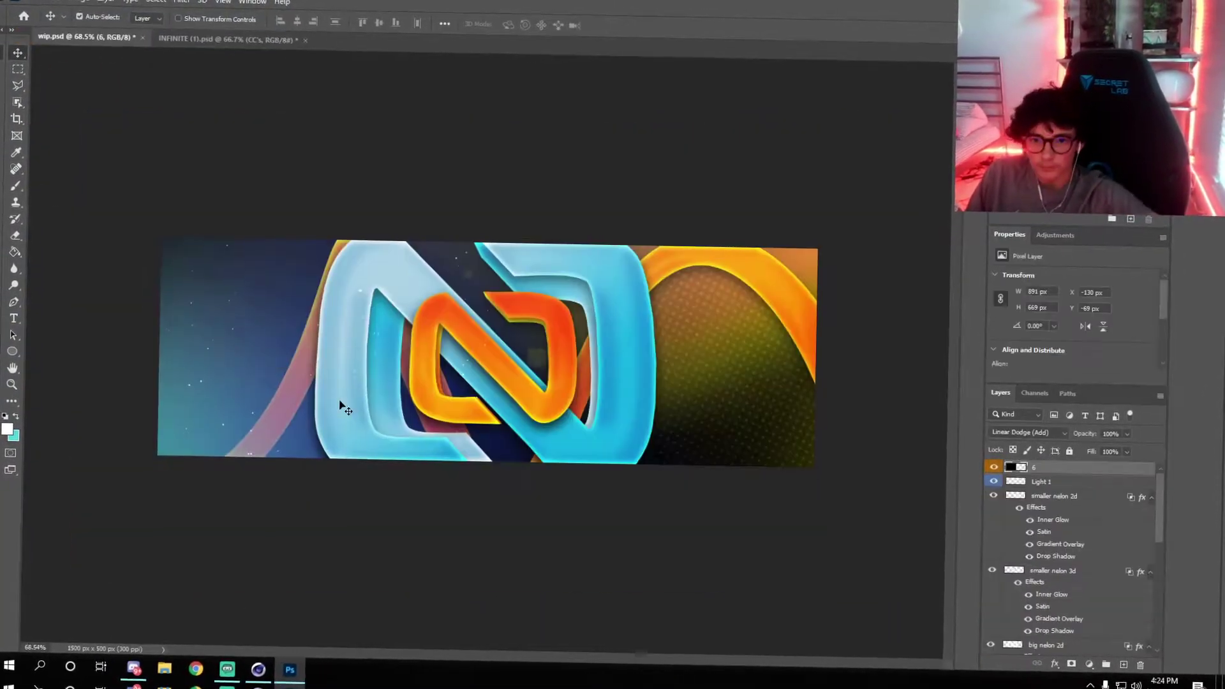
{"action": "key", "text": "ctrl+t"}
{"action": "left_click_drag", "start_coordinate": [823, 255], "coordinate": [758, 328]}
{"action": "key", "text": "Return"}
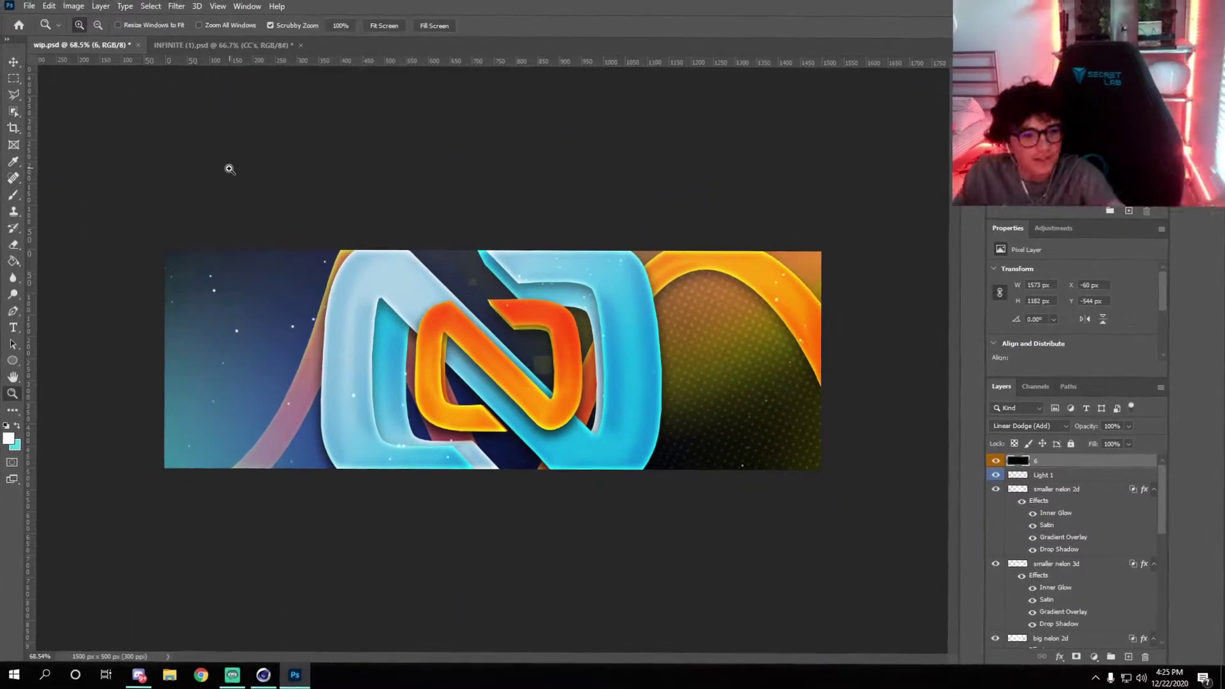
{"action": "key", "text": "ctrl+1"}
{"action": "key", "text": "ctrl+r"}
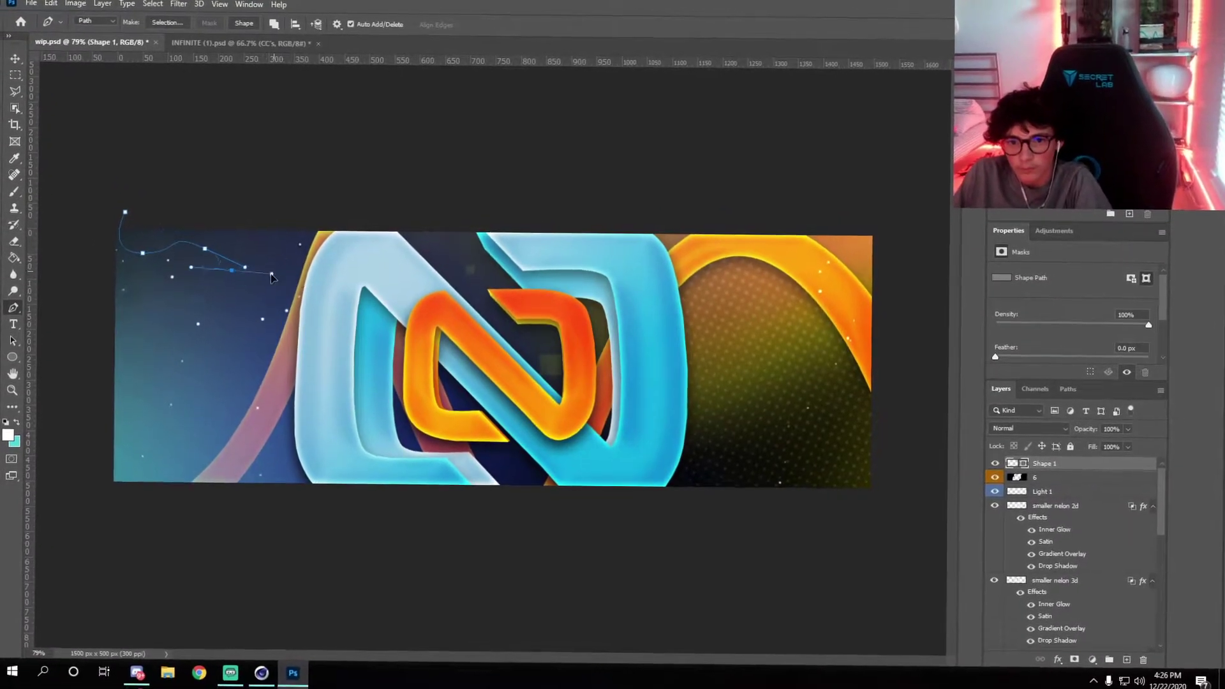
- Fill the top-left blob path as a shape and give it the glowing orange style
{"action": "key", "text": "Escape"}
{"action": "key", "text": "ctrl+Return"}
{"action": "left_click", "coordinate": [870, 137]}
{"action": "key", "text": "v"}
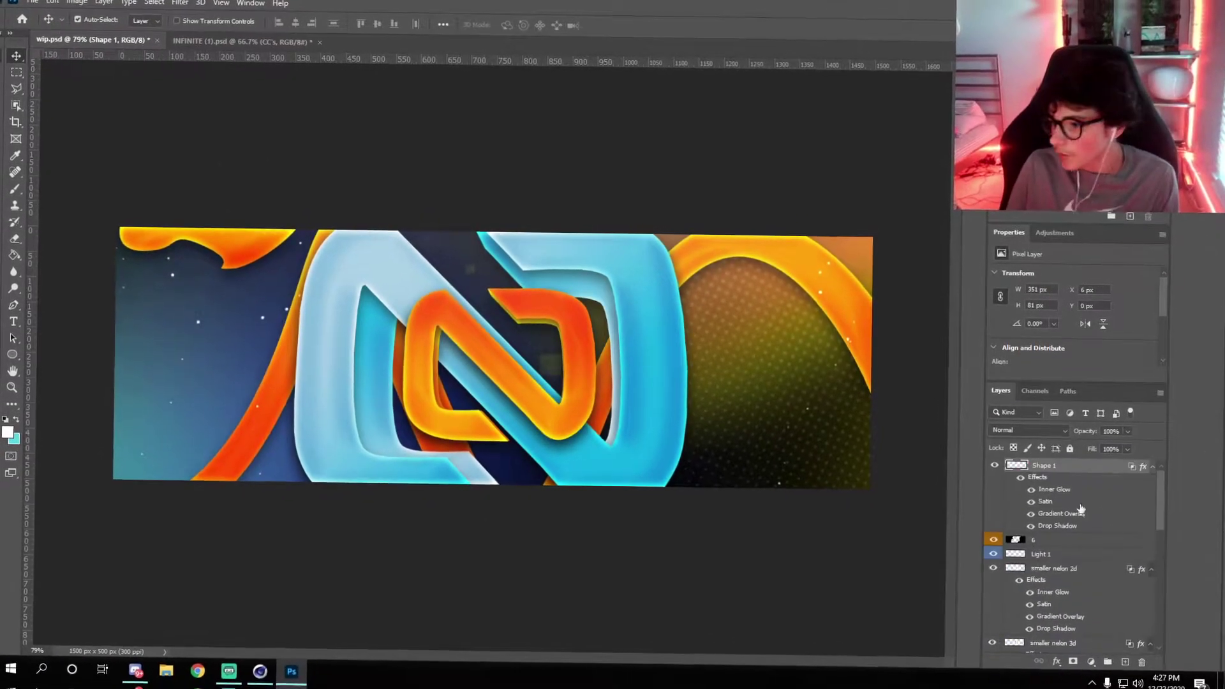
{"action": "key", "text": "alt+Tab"}
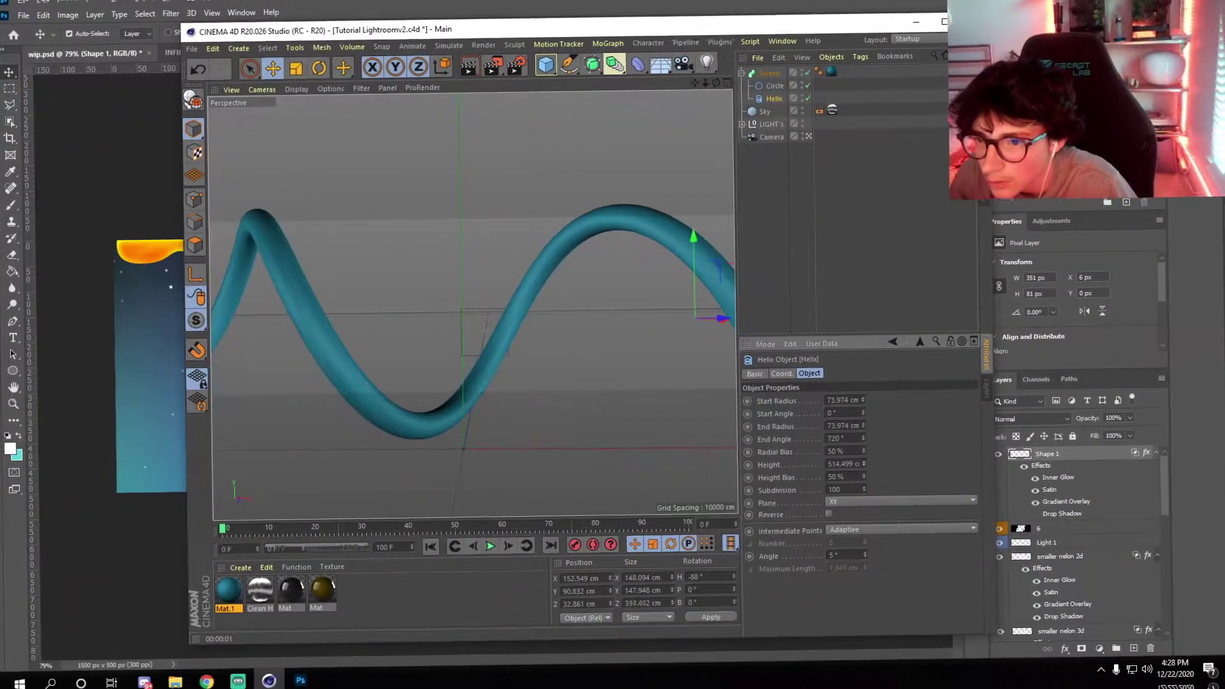
- Rotate and raise the cyan helix tube, undo the last move, and render a preview
{"action": "key", "text": "r"}
{"action": "left_click_drag", "start_coordinate": [673, 319], "coordinate": [603, 312]}
{"action": "key", "text": "e"}
{"action": "mouse_move", "coordinate": [572, 275]}
{"action": "left_mouse_down"}
{"action": "mouse_move", "coordinate": [568, 220]}
{"action": "mouse_move", "coordinate": [555, 268]}
{"action": "left_mouse_up"}
{"action": "left_click", "coordinate": [373, 105]}
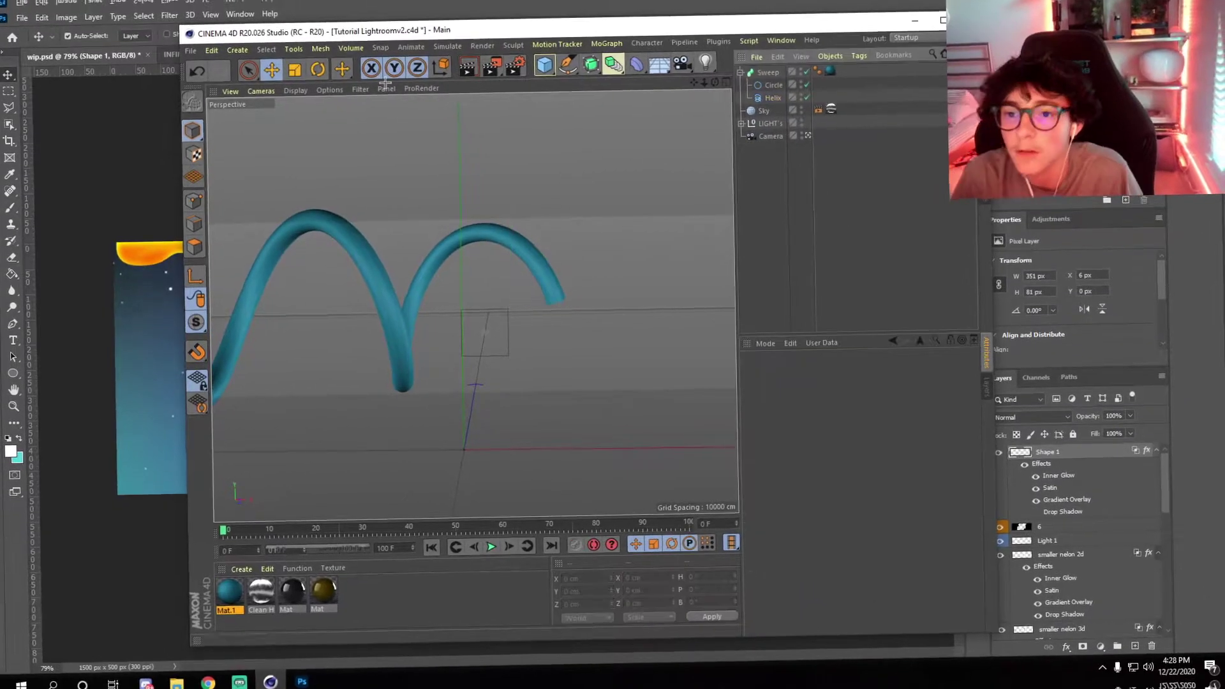
{"action": "key", "text": "ctrl+z"}
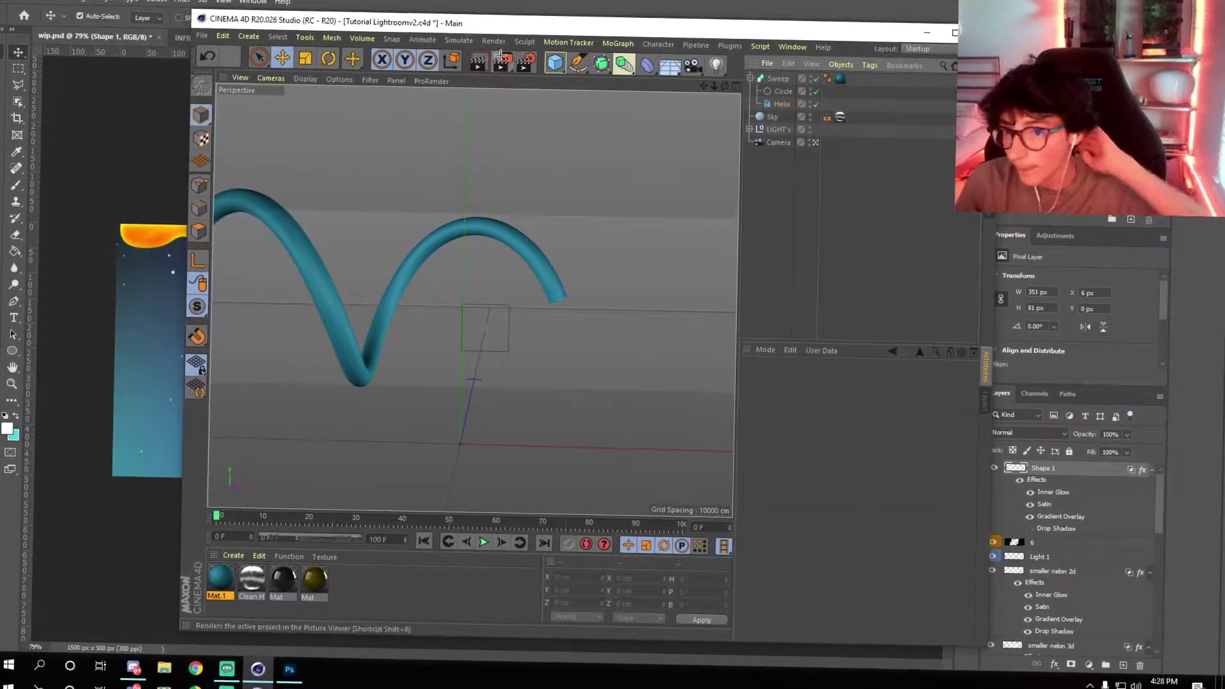
{"action": "left_click", "coordinate": [501, 59]}
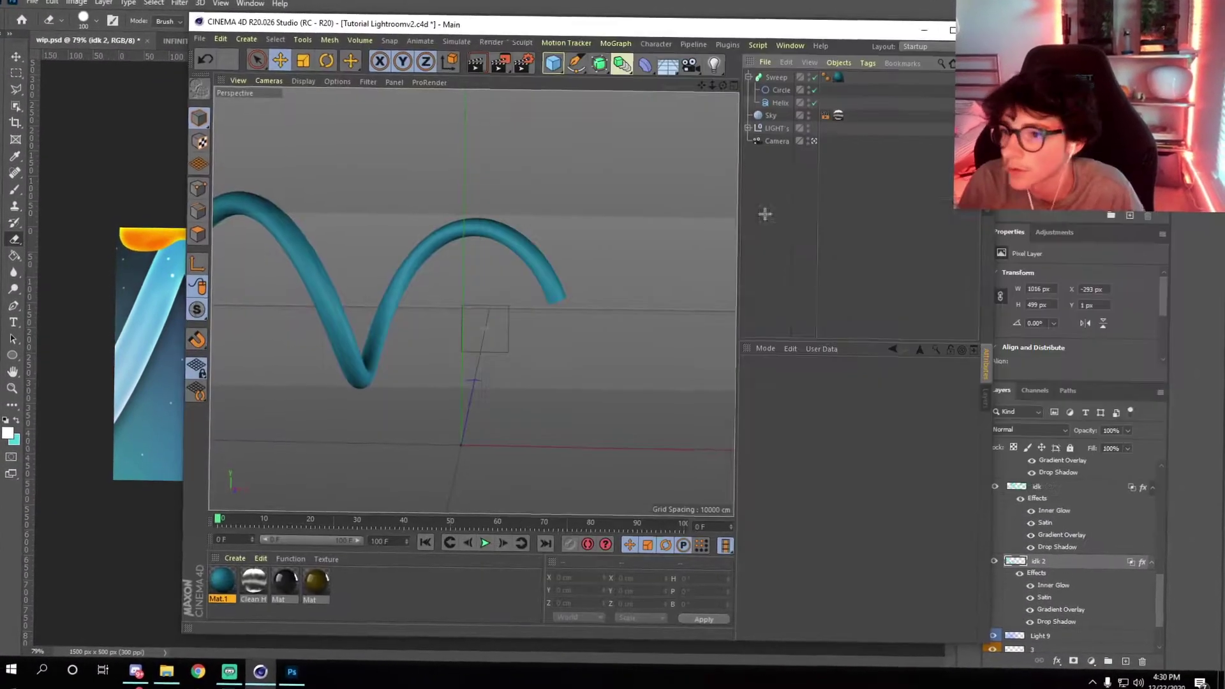
- Slide the helix further left into a new wave position and render it with Shift+R
{"action": "left_click_drag", "start_coordinate": [404, 472], "coordinate": [339, 400]}
{"action": "key", "text": "e"}
{"action": "mouse_move", "coordinate": [509, 495]}
{"action": "left_mouse_down"}
{"action": "mouse_move", "coordinate": [389, 421]}
{"action": "mouse_move", "coordinate": [412, 415]}
{"action": "mouse_move", "coordinate": [377, 412]}
{"action": "mouse_move", "coordinate": [456, 417]}
{"action": "left_mouse_up"}
{"action": "key", "text": "r"}
{"action": "key", "text": "e"}
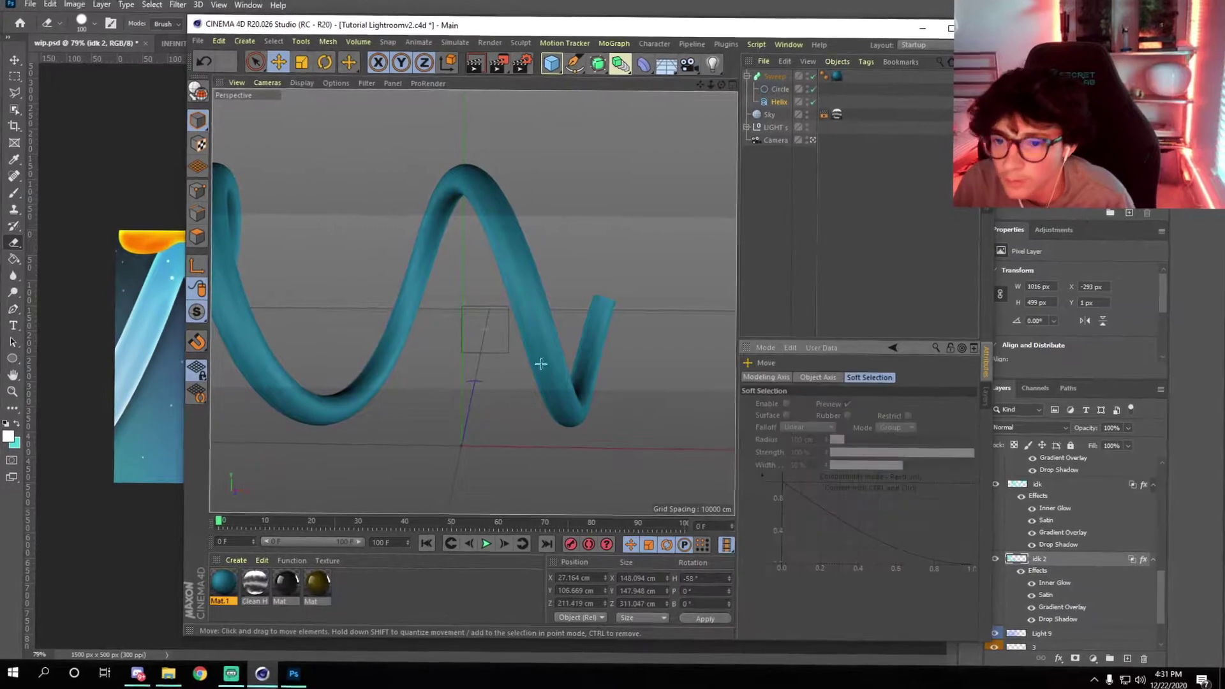
{"action": "left_click_drag", "start_coordinate": [626, 237], "coordinate": [432, 290]}
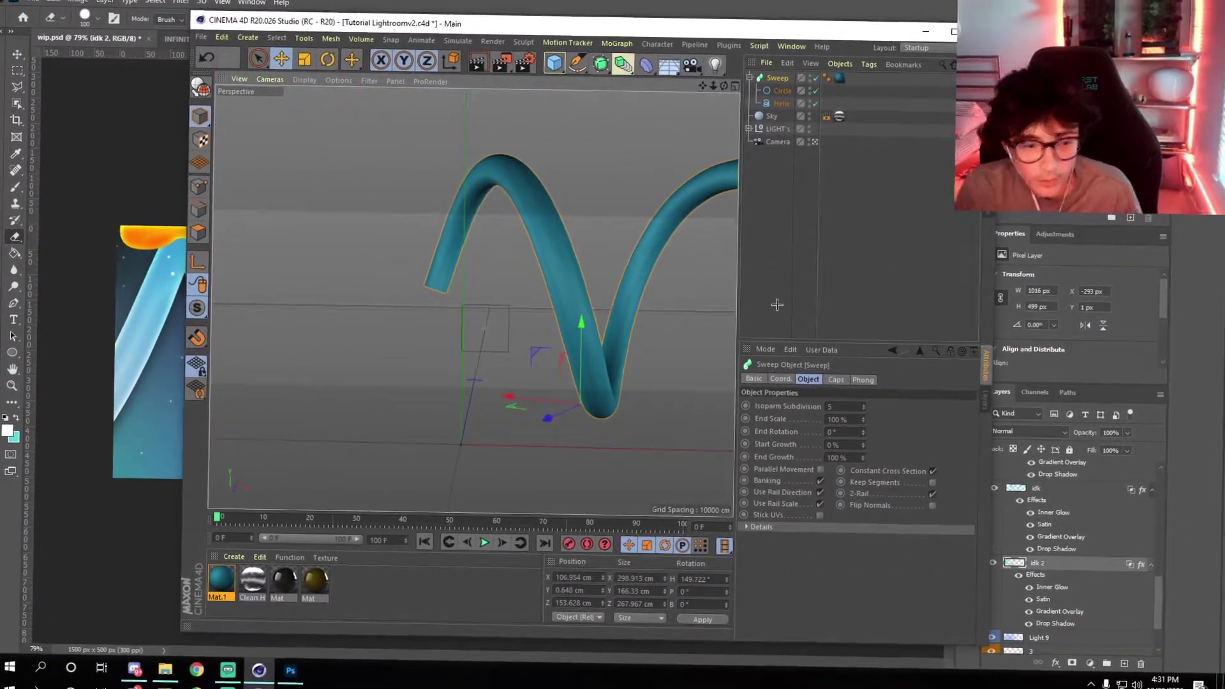
{"action": "key", "text": "shift+r"}
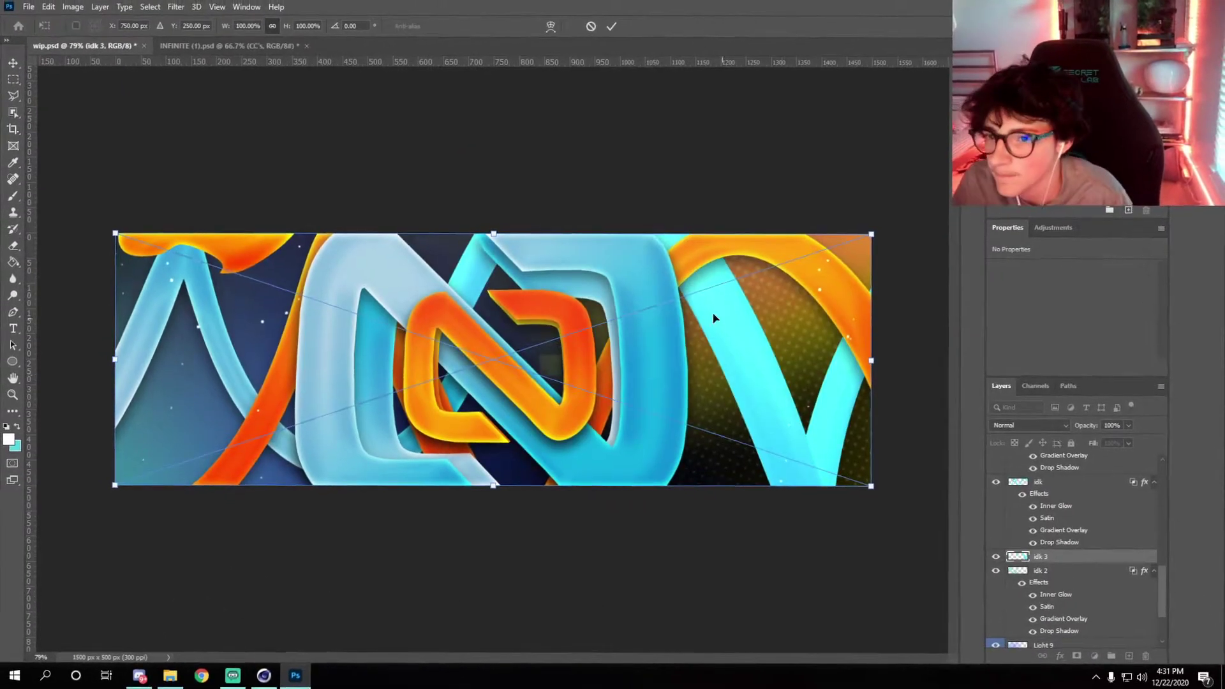
- Apply the saved glow style to the idk 3 tube and fill a first blob path on a new layer
{"action": "left_click", "coordinate": [926, 160]}
{"action": "left_click", "coordinate": [938, 82]}
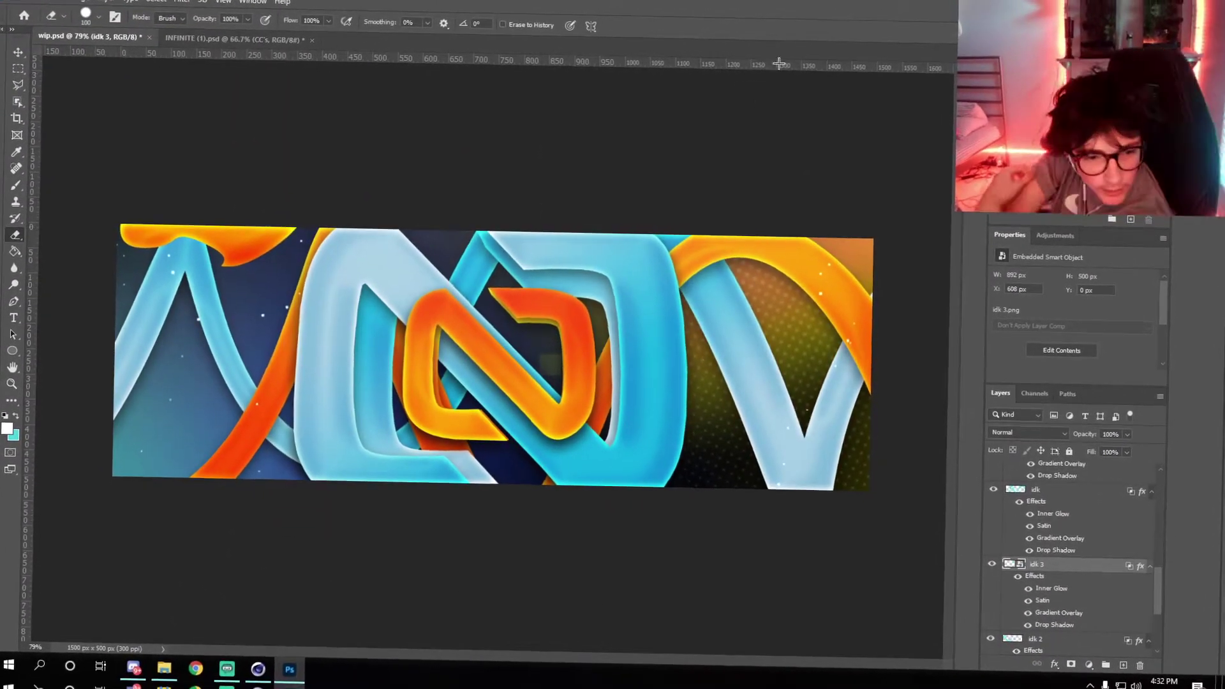
{"action": "right_click", "coordinate": [1153, 564]}
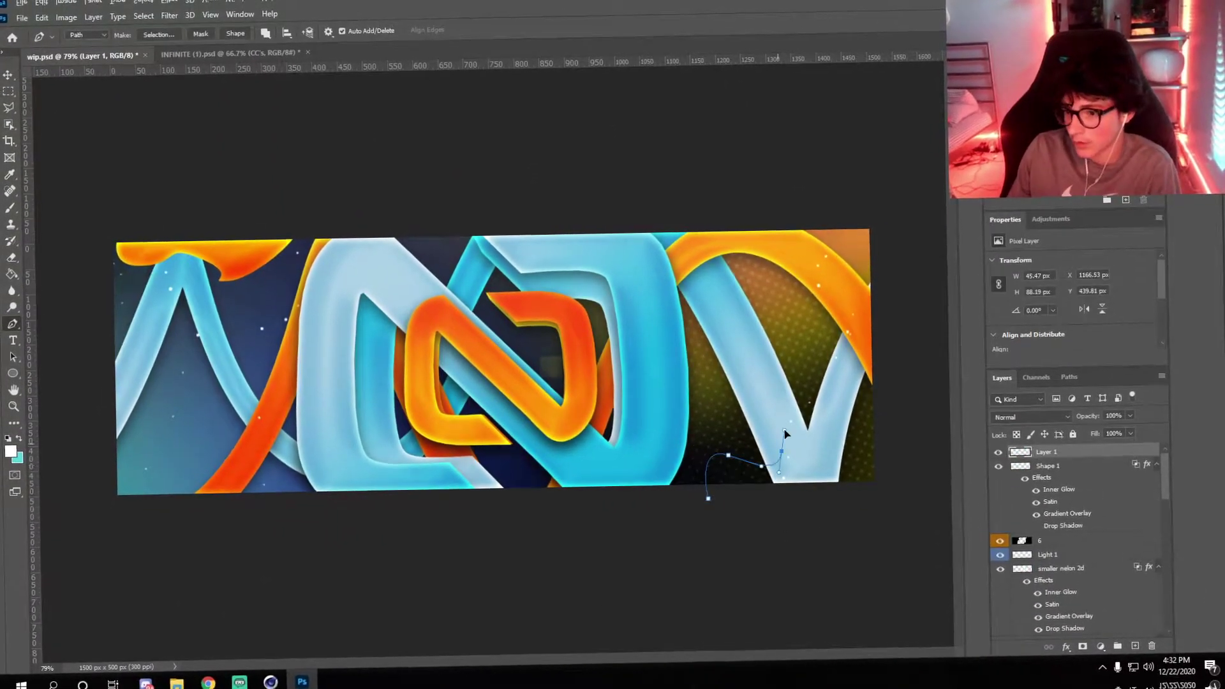
{"action": "right_click", "coordinate": [738, 504]}
{"action": "left_click", "coordinate": [793, 236]}
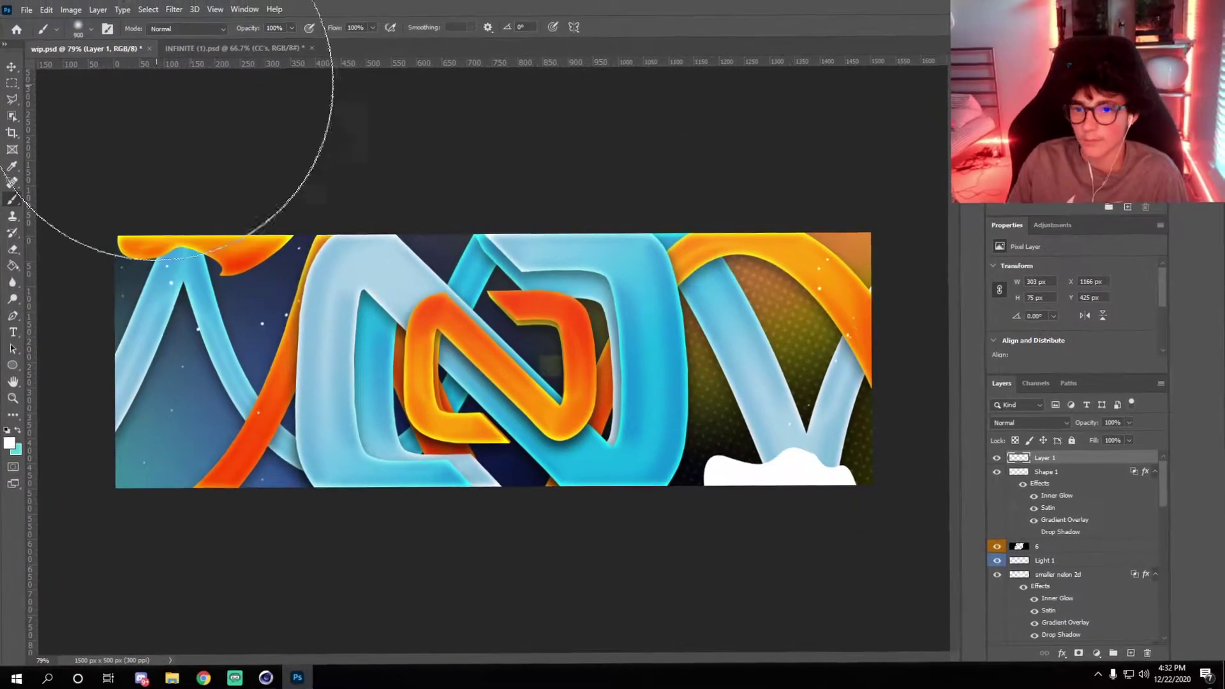
{"action": "left_click", "coordinate": [933, 77]}
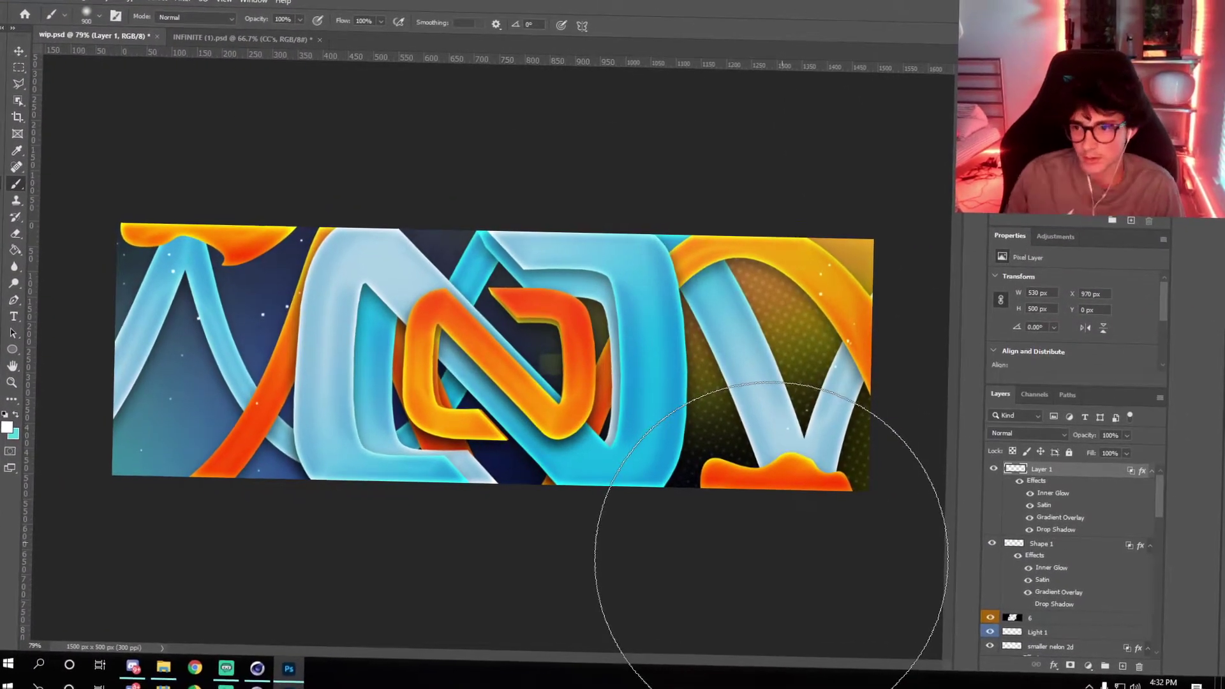
- Fill the second and left blob paths along the bottom edge and give them the orange glow style
{"action": "right_click", "coordinate": [88, 527]}
{"action": "left_click", "coordinate": [681, 183]}
{"action": "left_click", "coordinate": [794, 236]}
{"action": "left_click", "coordinate": [932, 78]}
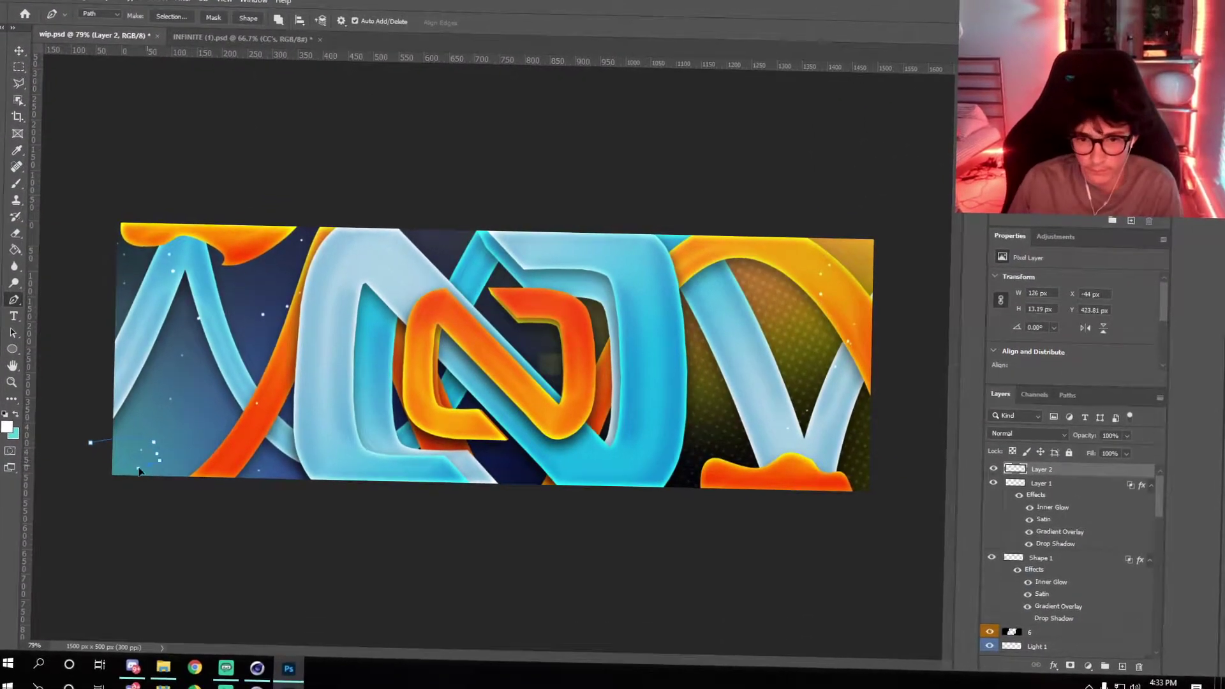
{"action": "right_click", "coordinate": [134, 450]}
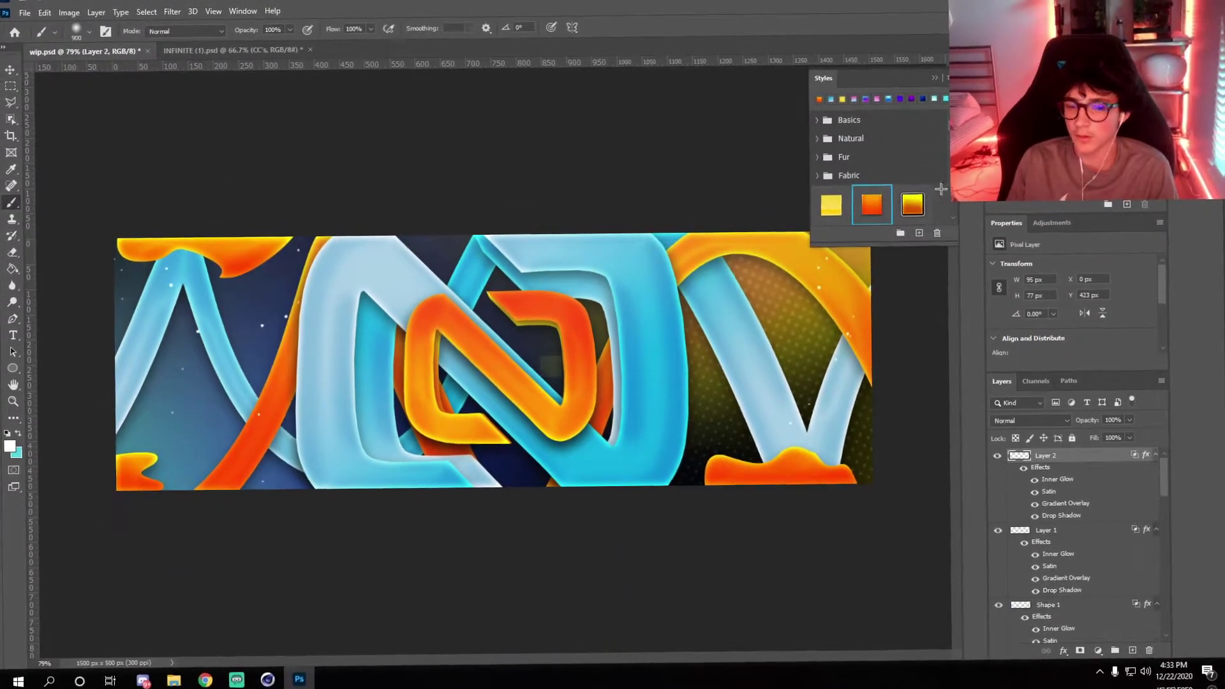
{"action": "left_click", "coordinate": [831, 202]}
{"action": "scroll", "coordinate": [478, 422], "scroll_direction": "down", "scroll_amount": 2}
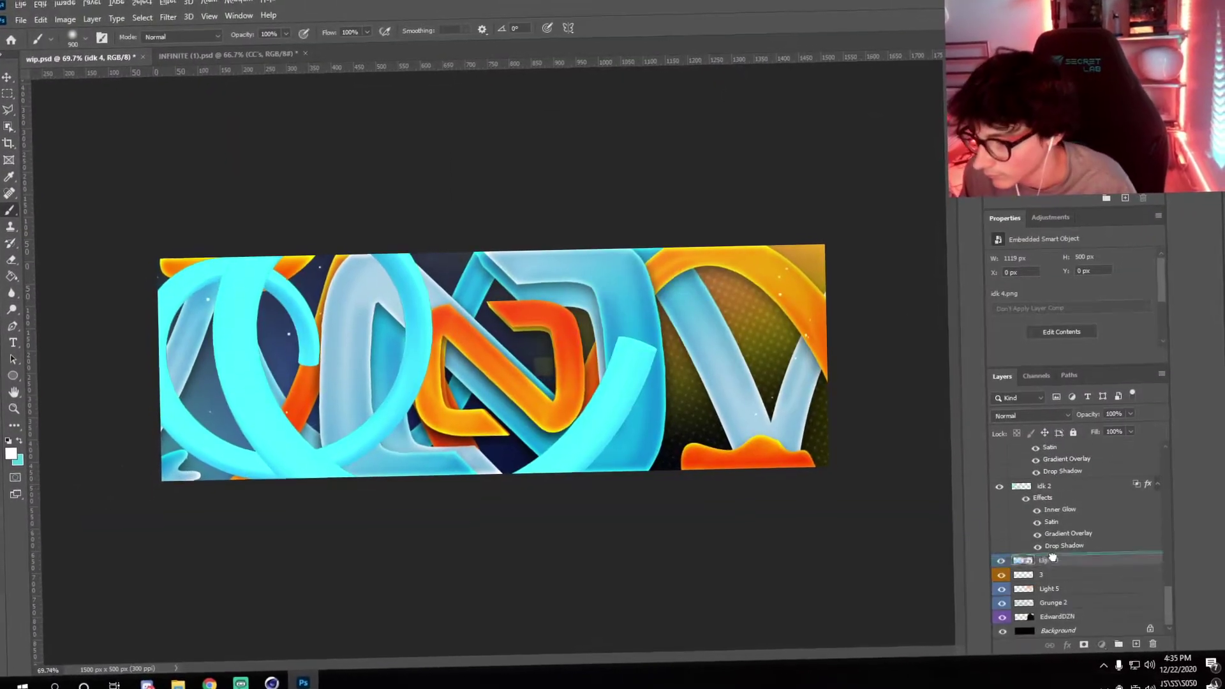
- Place the idk 4 render below idk 2 and copy the glow effects onto it
{"action": "left_click_drag", "start_coordinate": [1052, 558], "coordinate": [1044, 548]}
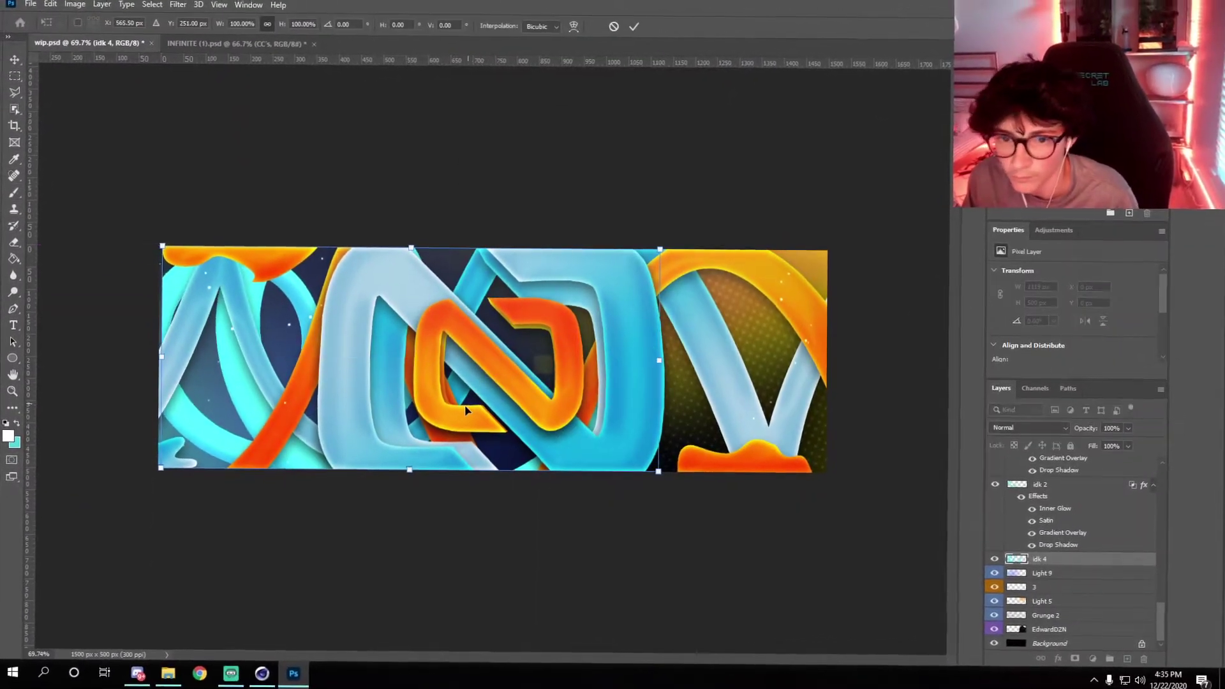
{"action": "left_click_drag", "start_coordinate": [262, 427], "coordinate": [268, 424]}
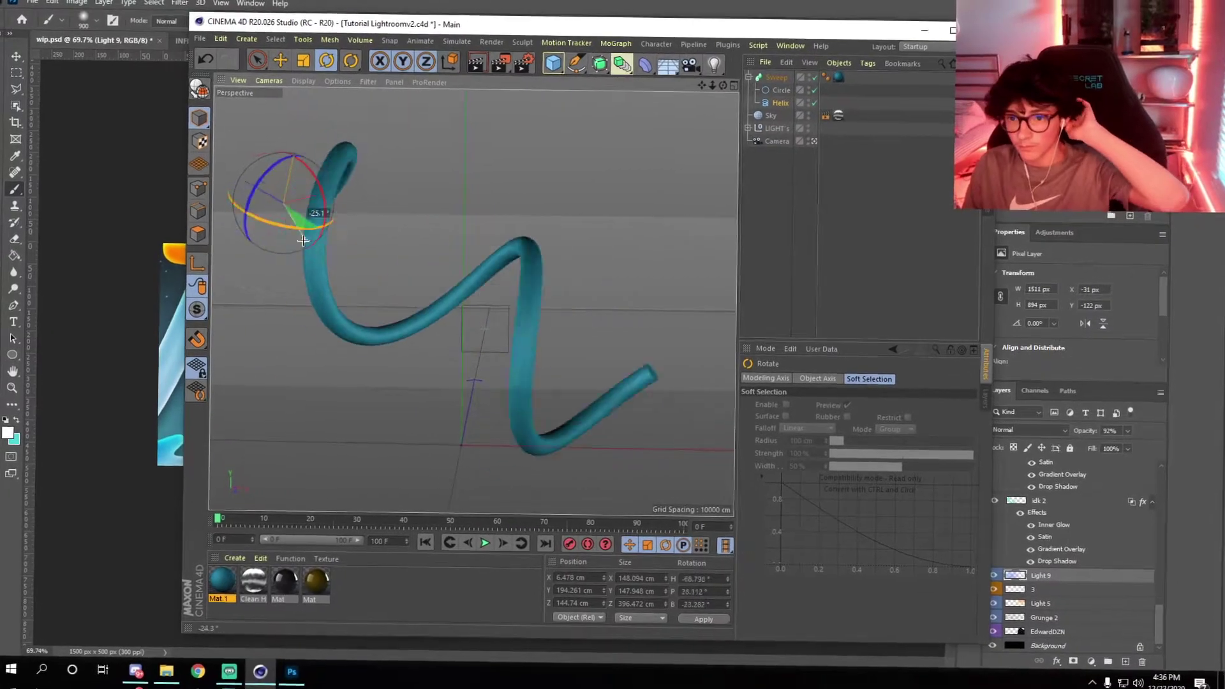
- Rotate and shrink the helix into a tighter curl, then render it with Shift+R
{"action": "left_click_drag", "start_coordinate": [305, 202], "coordinate": [348, 193]}
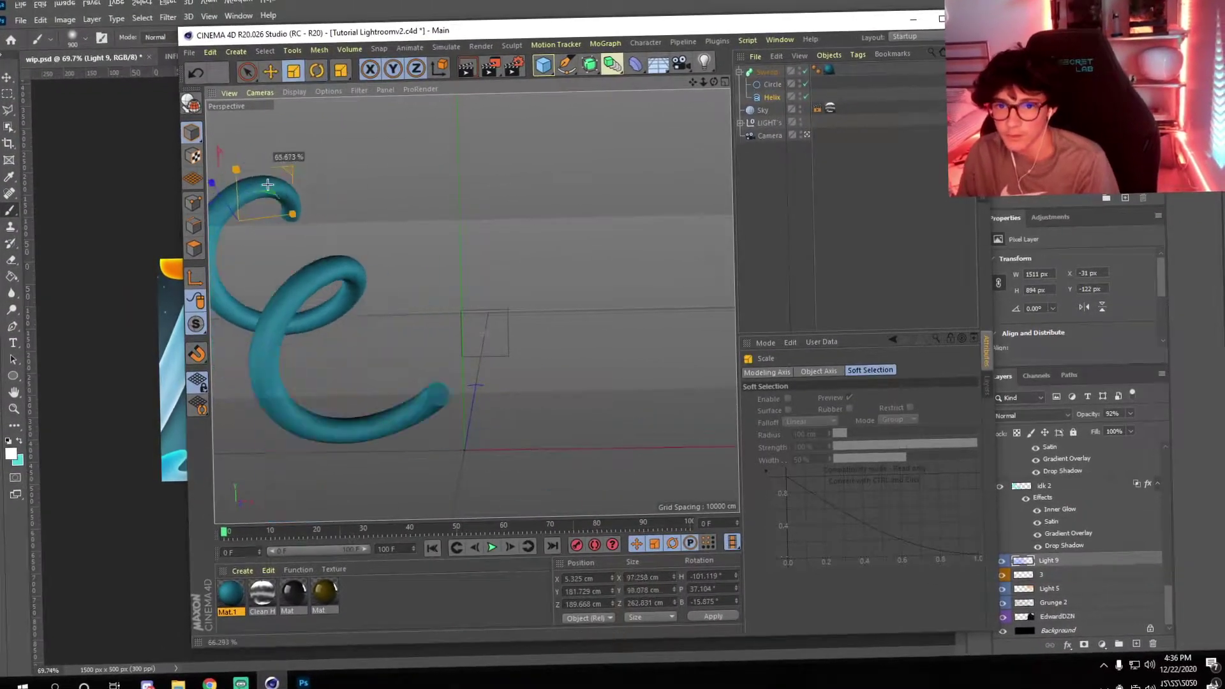
{"action": "key", "text": "shift+r"}
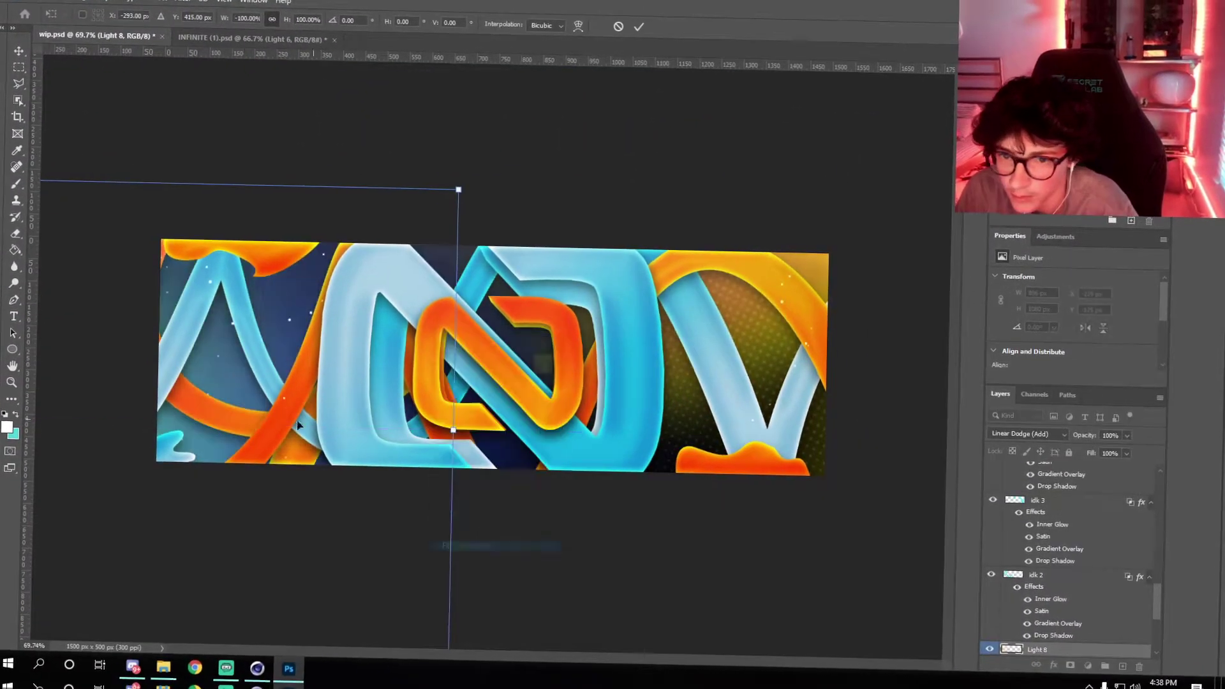
- Shift the light overlay's hue and boost its saturation and brightness in Hue/Saturation
{"action": "mouse_move", "coordinate": [683, 469]}
{"action": "left_mouse_down"}
{"action": "mouse_move", "coordinate": [768, 469]}
{"action": "mouse_move", "coordinate": [753, 500]}
{"action": "left_mouse_up"}
{"action": "left_click_drag", "start_coordinate": [746, 532], "coordinate": [777, 530]}
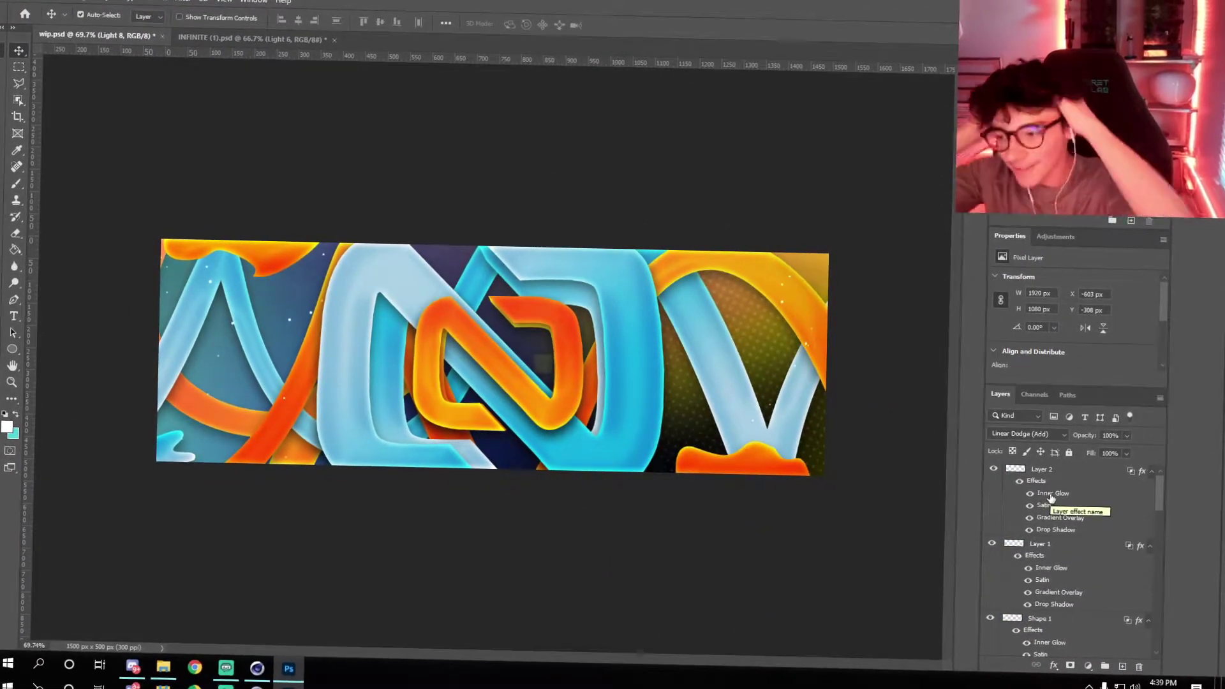
{"action": "scroll", "coordinate": [1045, 520], "scroll_direction": "down", "scroll_amount": 5}
- Duplicate Light 9, flip it horizontally, shift it right and up, and save the banner
{"action": "key", "text": "ctrl+j"}
{"action": "key", "text": "ctrl+t"}
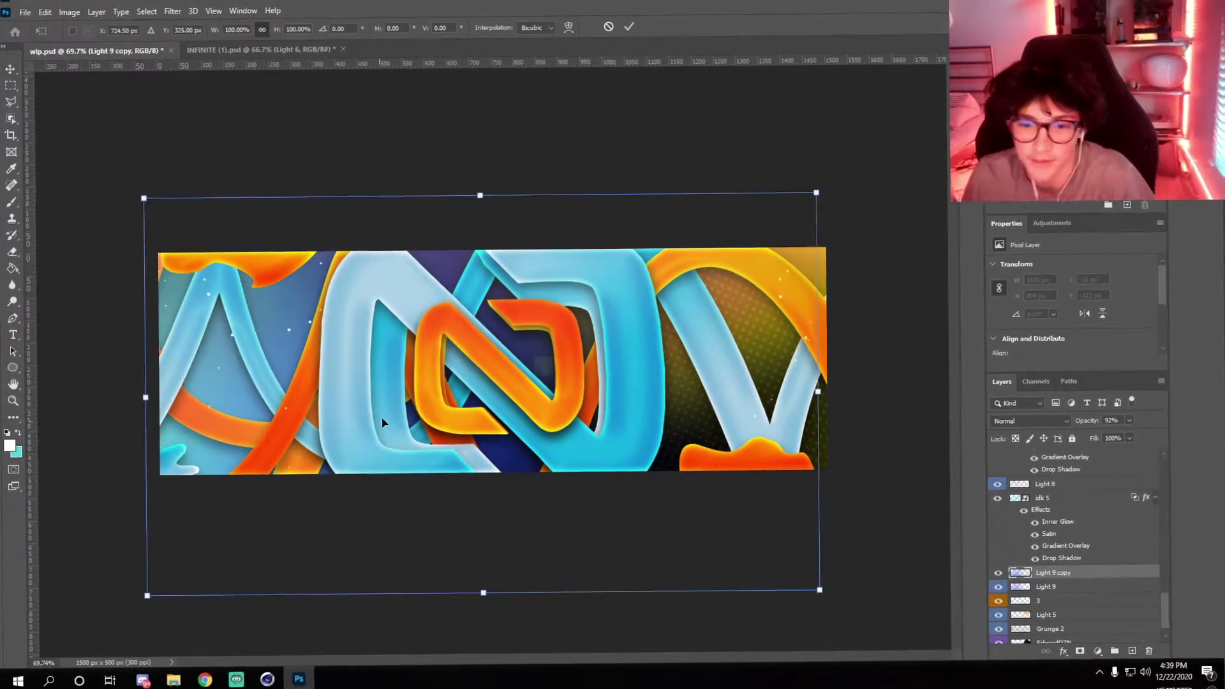
{"action": "left_click_drag", "start_coordinate": [556, 459], "coordinate": [645, 442]}
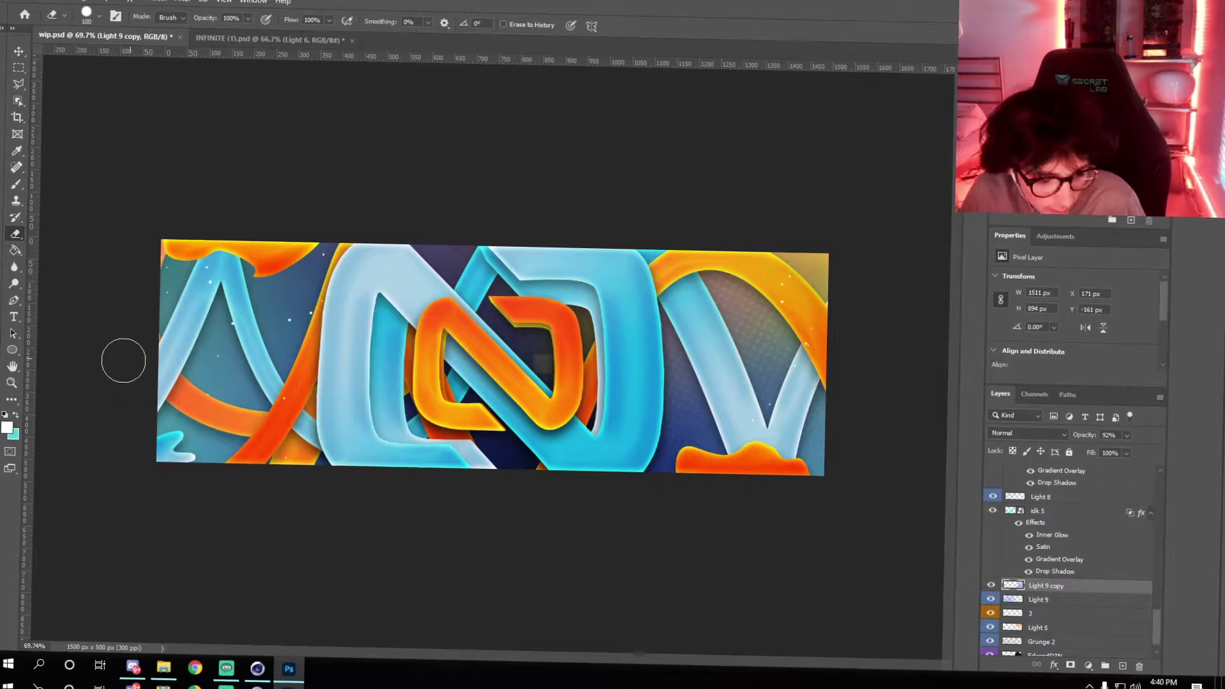
{"action": "key", "text": "ctrl+s"}
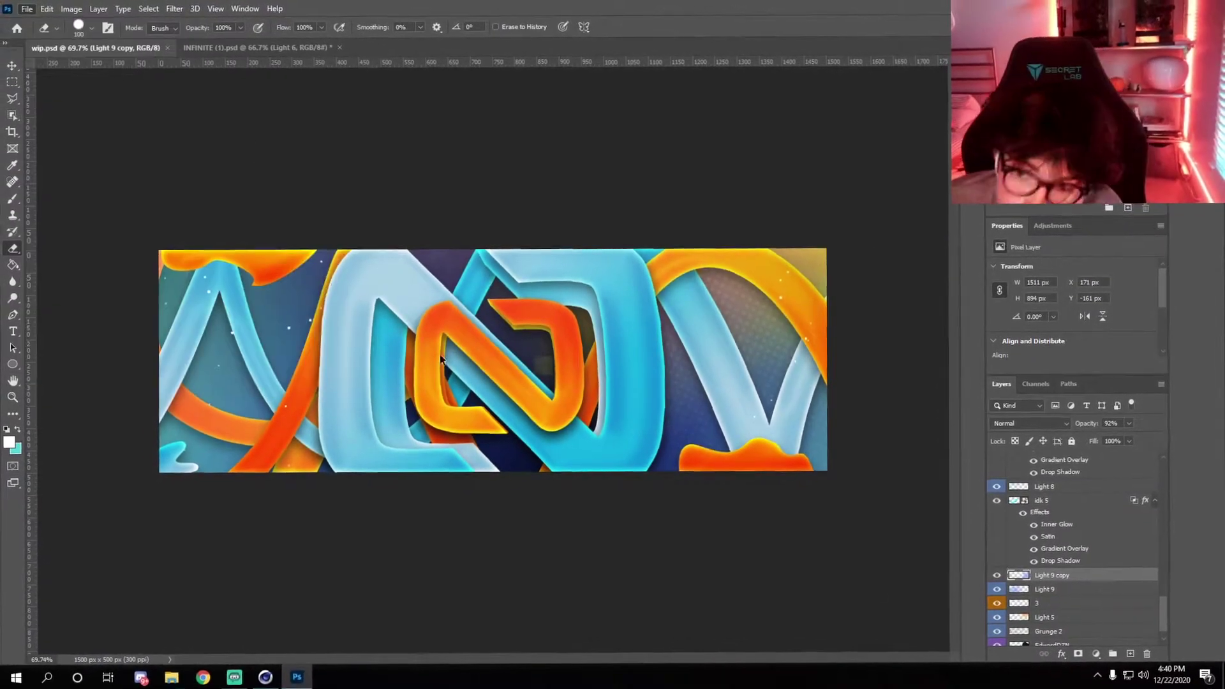
- Export the banner with Save for Web into the vision folder
{"action": "key", "text": "ctrl+alt+shift+s"}
{"action": "key", "text": "Return"}
{"action": "left_click", "coordinate": [376, 180]}
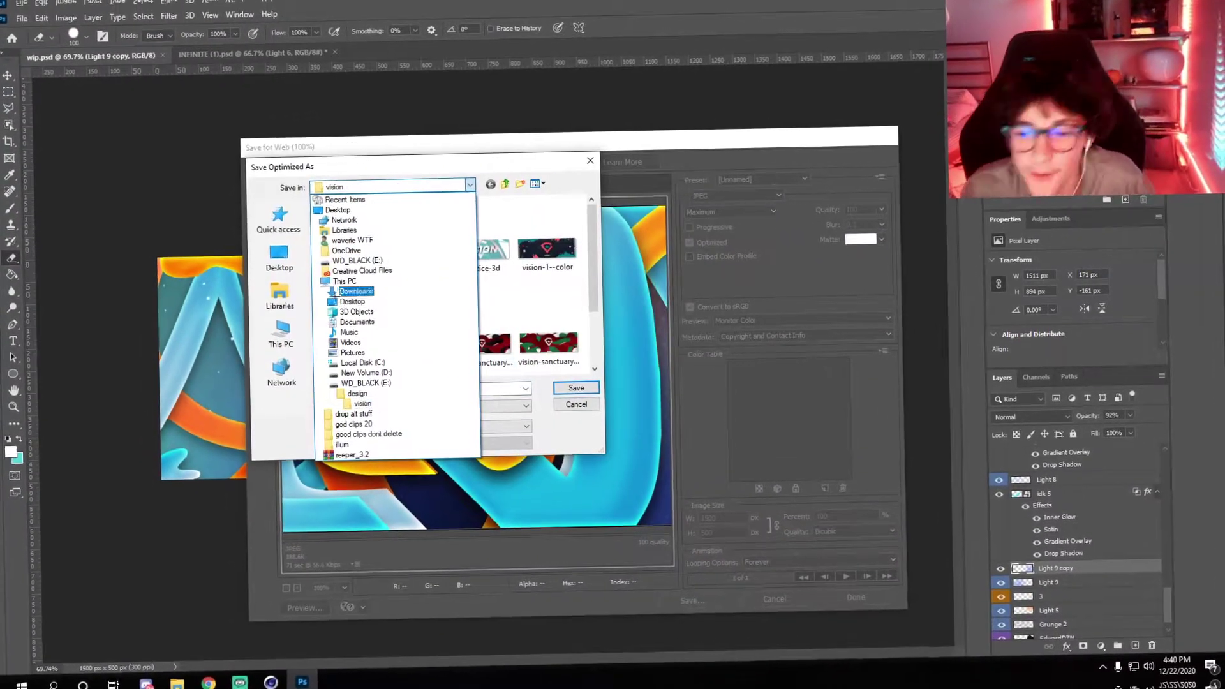
{"action": "left_click", "coordinate": [357, 275]}
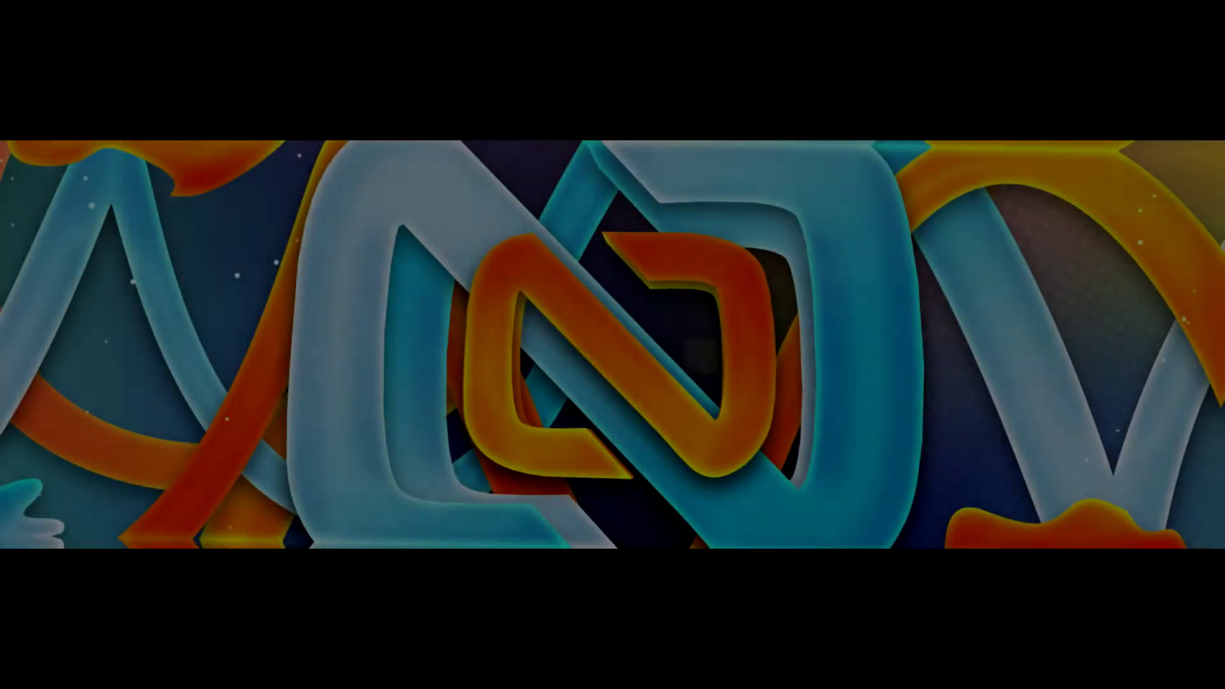